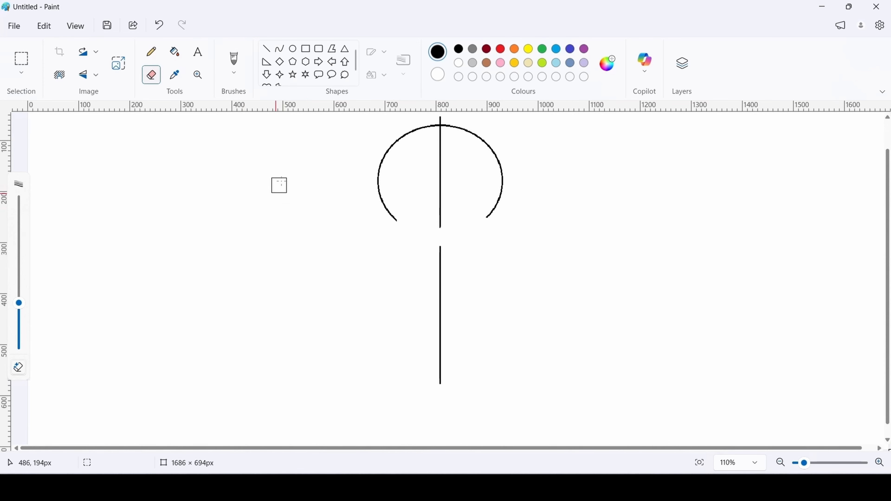
# Step: Draw the collar's left half as a straight line about 85 px long from the head arc's left end to the centre line, with a shallow curve beneath
pyautogui.click(265, 51)
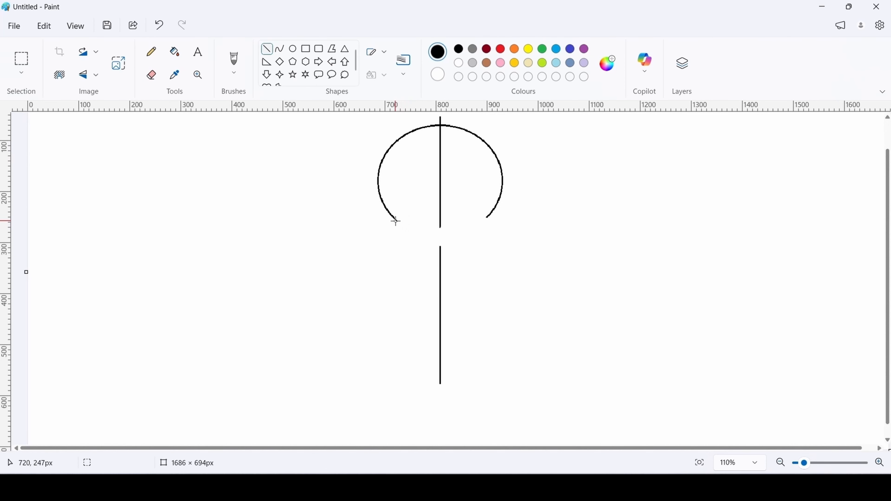
pyautogui.moveTo(399, 220); pyautogui.dragTo(439, 221)
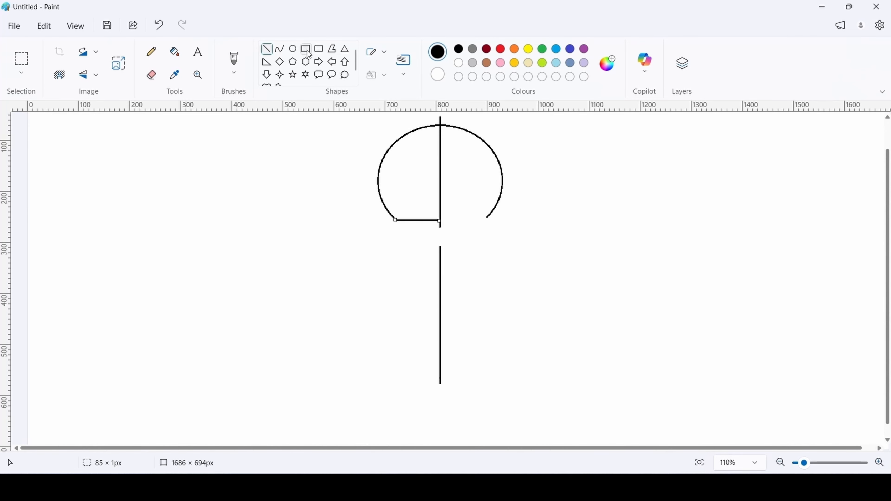
pyautogui.click(280, 49)
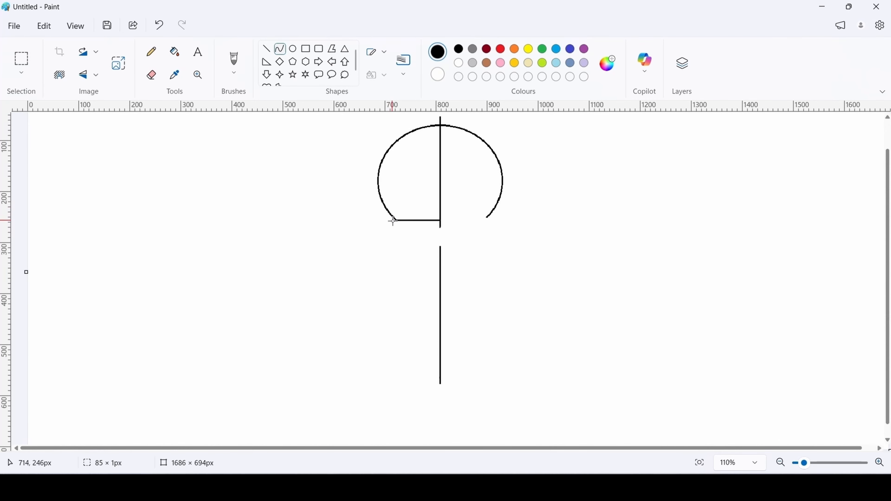
pyautogui.moveTo(398, 221)
pyautogui.mouseDown()
pyautogui.moveTo(442, 221)
pyautogui.moveTo(398, 221)
pyautogui.moveTo(442, 228)
pyautogui.moveTo(414, 226)
pyautogui.mouseUp()
pyautogui.click(600, 242)
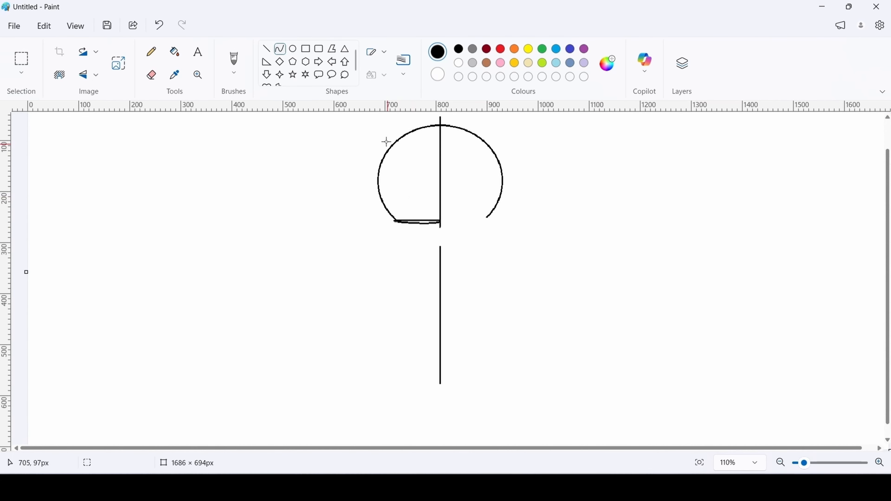
# Step: Draw an oval eye about 43 × 79 px inside the top of the head, touching the left side of the centre line
pyautogui.click(293, 51)
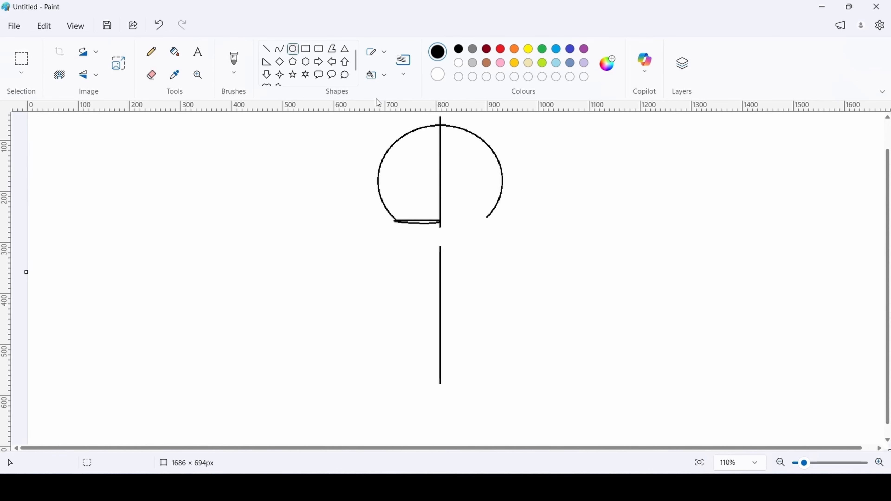
pyautogui.moveTo(411, 133)
pyautogui.mouseDown()
pyautogui.moveTo(434, 173)
pyautogui.moveTo(429, 149)
pyautogui.mouseUp()
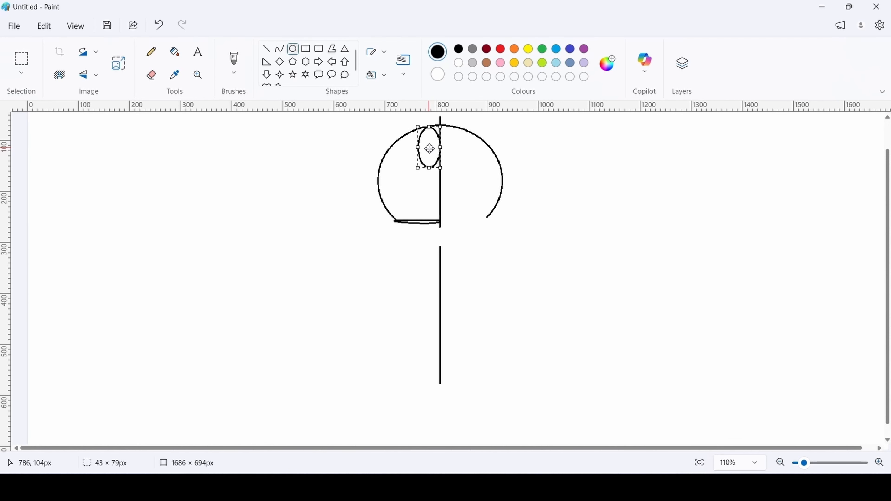
pyautogui.click(646, 144)
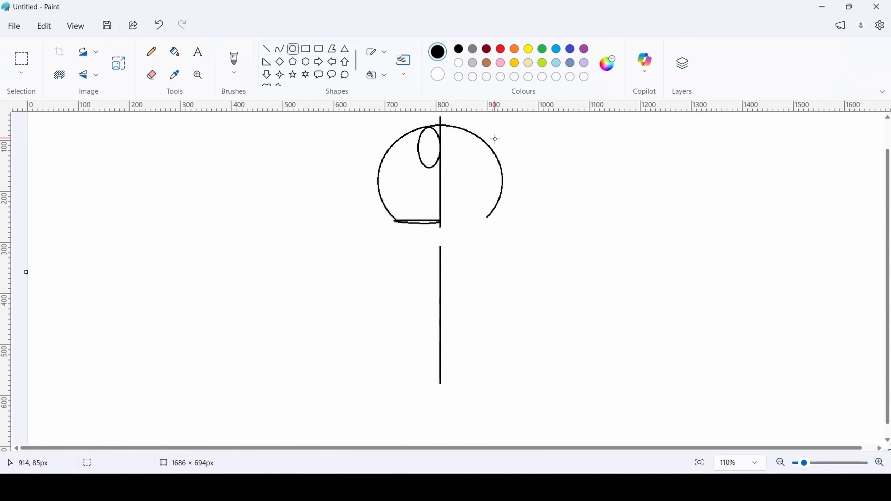
# Step: Draw a curved face outline about 62 × 134 px between the eye and the collar's left end, and a smile curve meeting the centre line
pyautogui.click(279, 50)
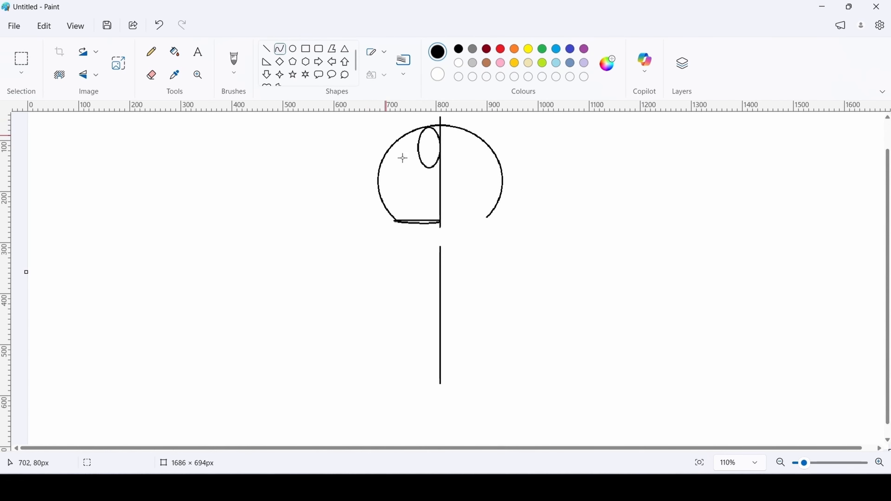
pyautogui.moveTo(417, 152); pyautogui.dragTo(386, 187)
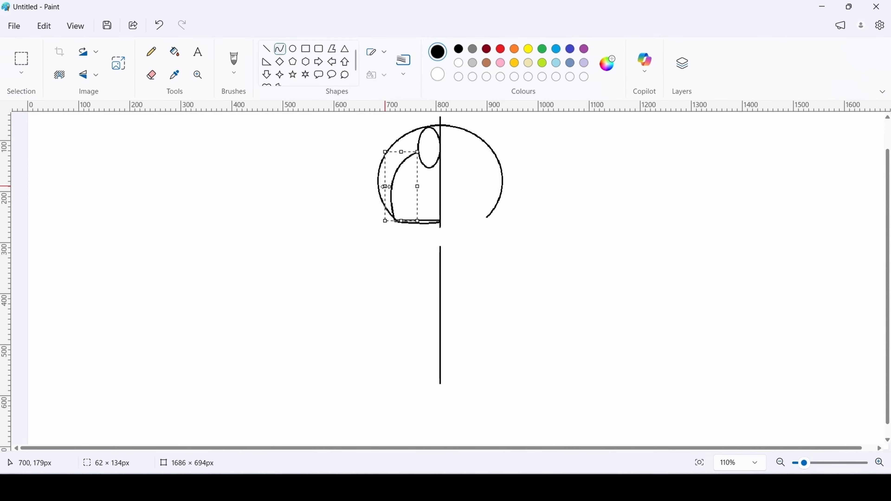
pyautogui.click(351, 169)
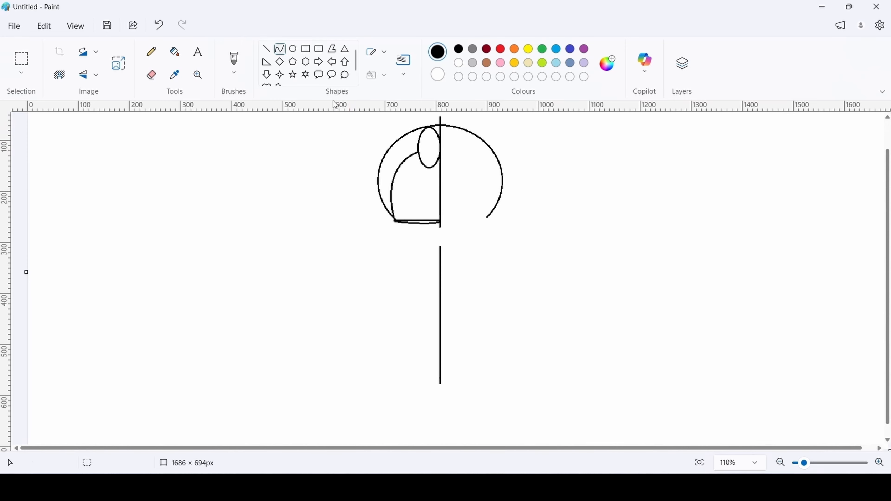
pyautogui.moveTo(439, 206)
pyautogui.mouseDown()
pyautogui.moveTo(402, 188)
pyautogui.moveTo(435, 206)
pyautogui.moveTo(407, 201)
pyautogui.mouseUp()
pyautogui.click(617, 163)
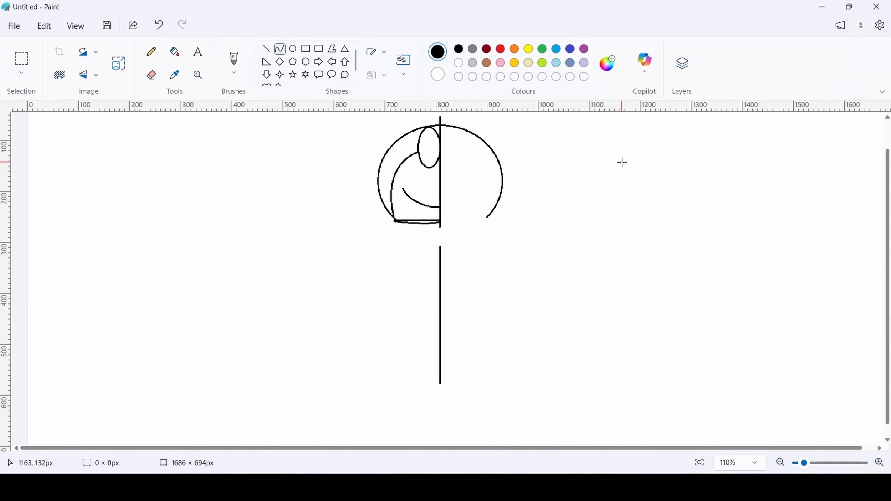
# Step: Draw three straight whiskers fanning outward across the left side of the face
pyautogui.click(266, 50)
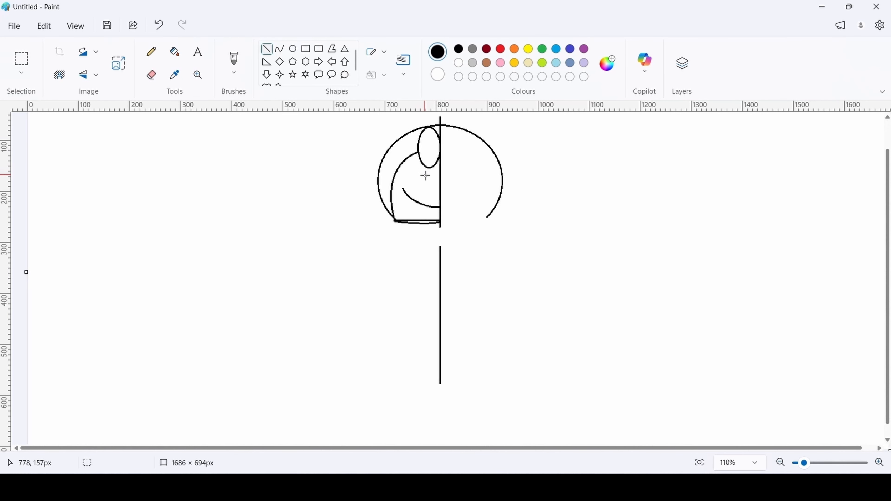
pyautogui.moveTo(421, 172); pyautogui.dragTo(395, 152)
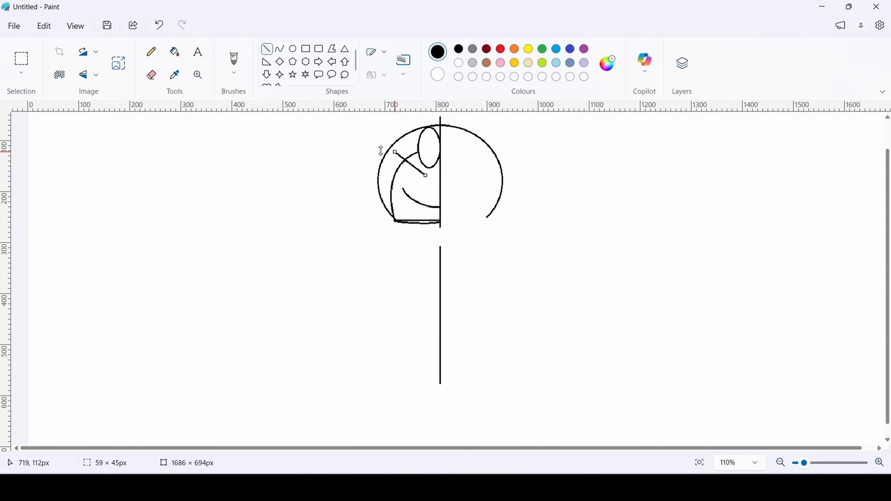
pyautogui.click(336, 142)
pyautogui.moveTo(421, 182)
pyautogui.mouseDown()
pyautogui.moveTo(383, 169)
pyautogui.moveTo(386, 194)
pyautogui.mouseUp()
pyautogui.click(354, 160)
pyautogui.click(421, 189)
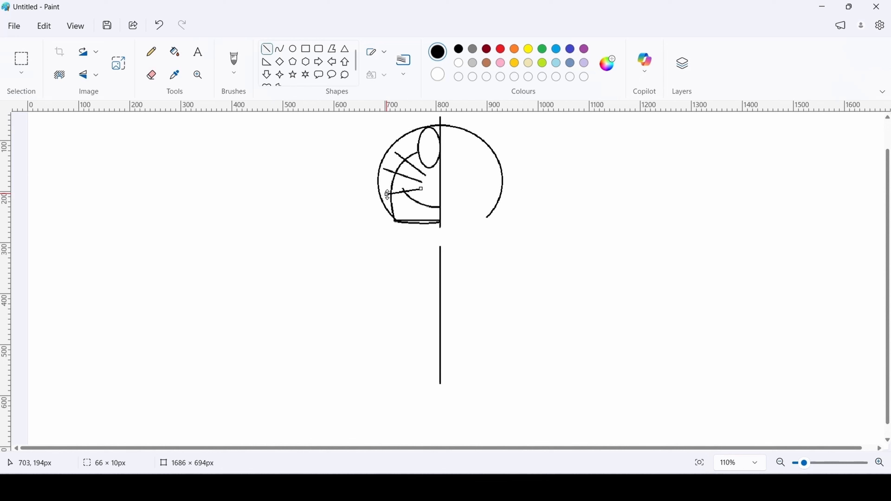
pyautogui.click(359, 197)
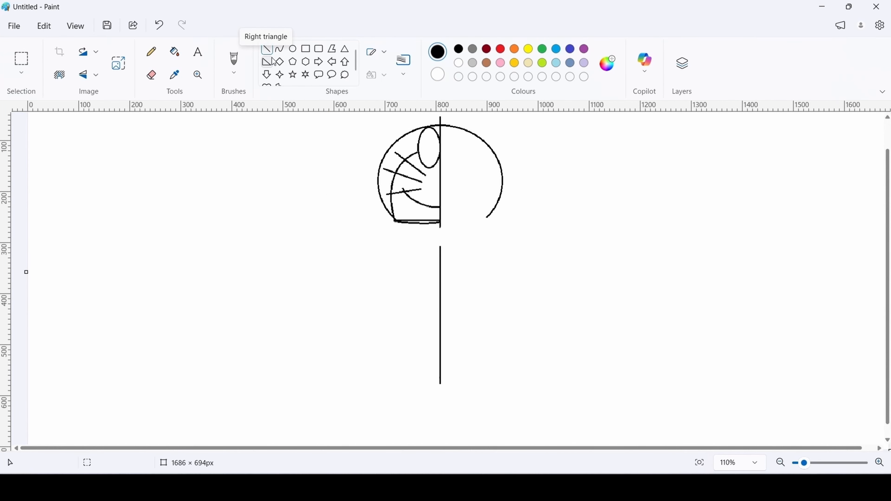
# Step: Draw an outward-bowed curve about 23 × 138 px below the collar as the body's left side, and nudge it slightly to the right
pyautogui.click(281, 50)
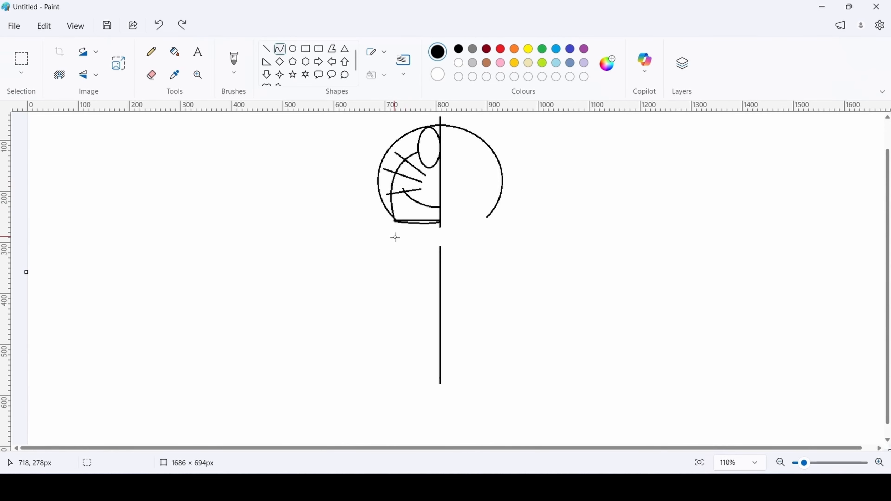
pyautogui.moveTo(394, 236)
pyautogui.mouseDown()
pyautogui.moveTo(404, 330)
pyautogui.moveTo(399, 308)
pyautogui.mouseUp()
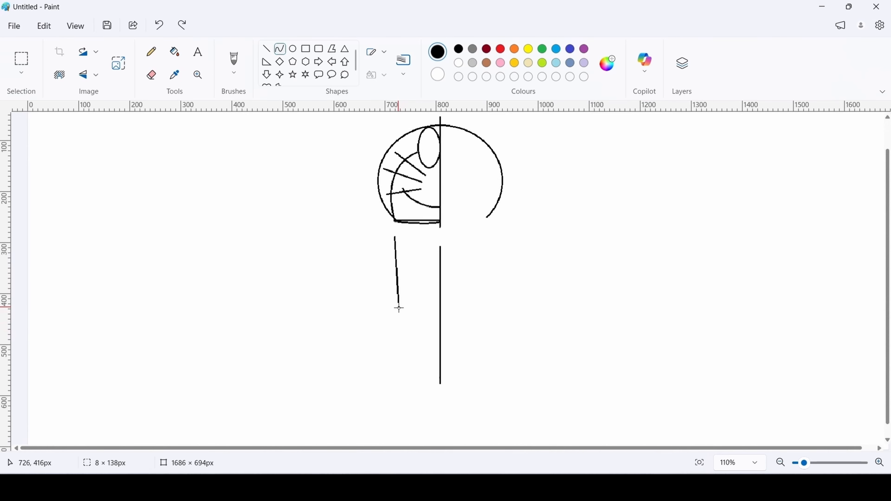
pyautogui.moveTo(395, 251); pyautogui.dragTo(387, 253)
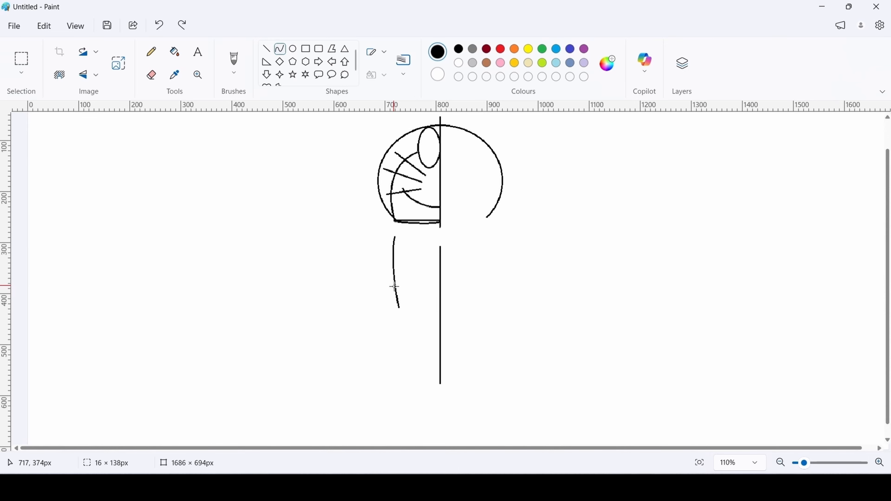
pyautogui.moveTo(394, 287); pyautogui.dragTo(386, 291)
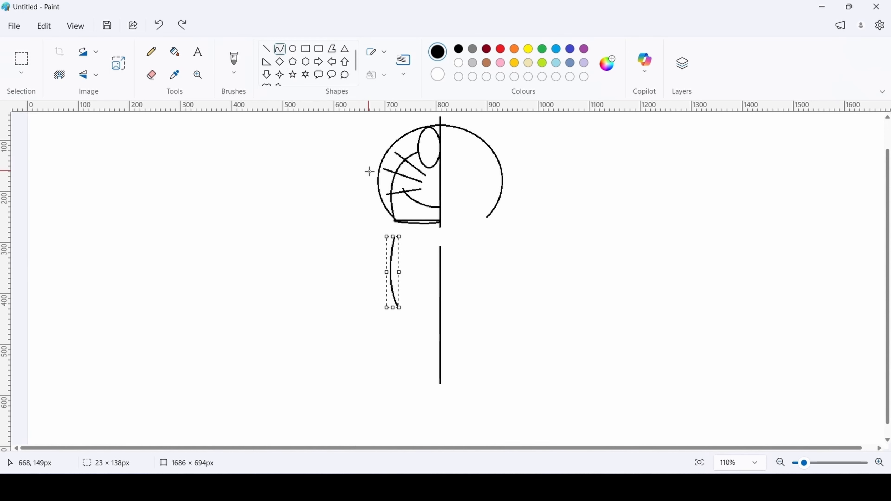
pyautogui.press('Right')
pyautogui.press('Right')
pyautogui.press('Right')
pyautogui.press('Right')
pyautogui.press('Right')
pyautogui.press('Right')
pyautogui.press('Right')
pyautogui.press('Right')
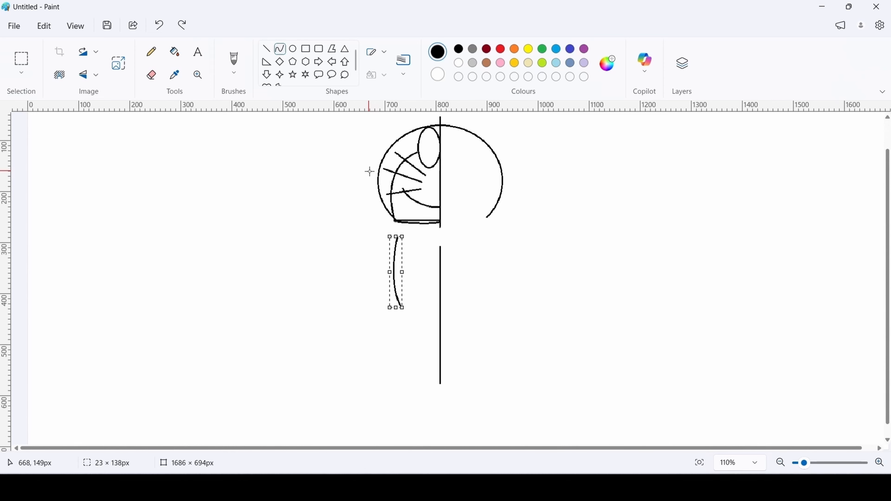
# Step: Draw a curved arm about 38 × 67 px from the collar's left end, with a round hand about 48 × 48 px at its tip
pyautogui.click(281, 53)
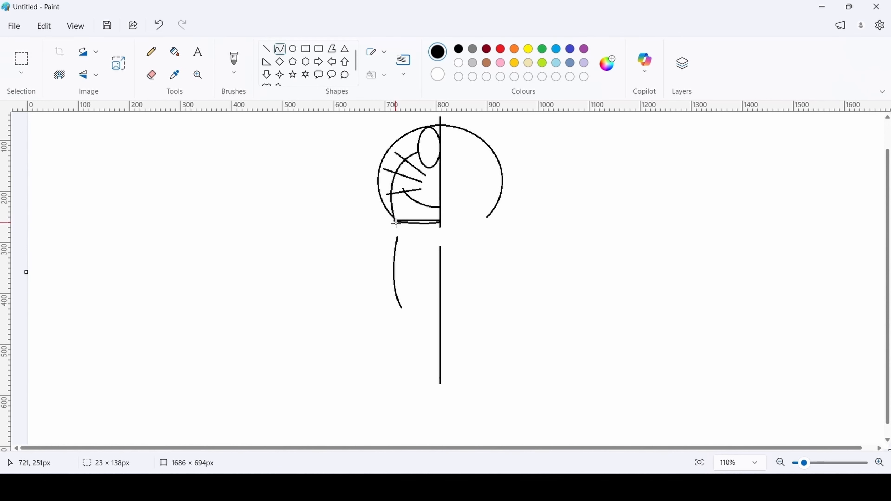
pyautogui.moveTo(395, 221); pyautogui.dragTo(384, 237)
pyautogui.click(384, 238)
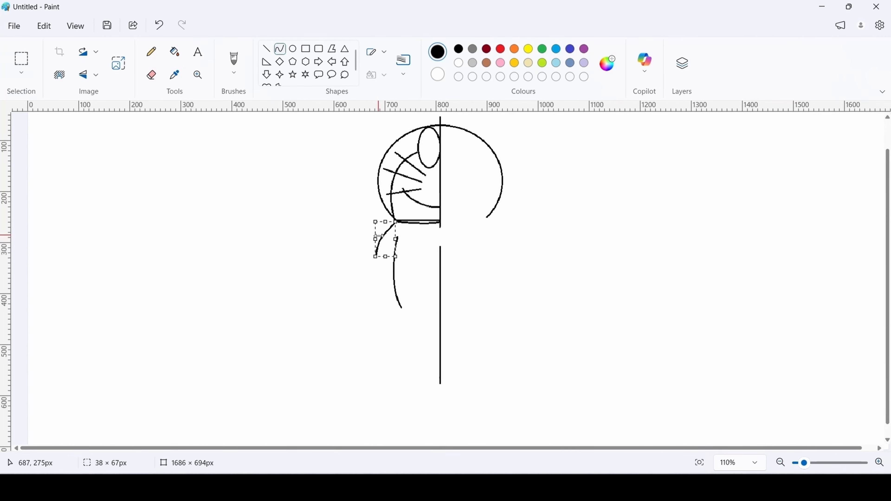
pyautogui.click(649, 244)
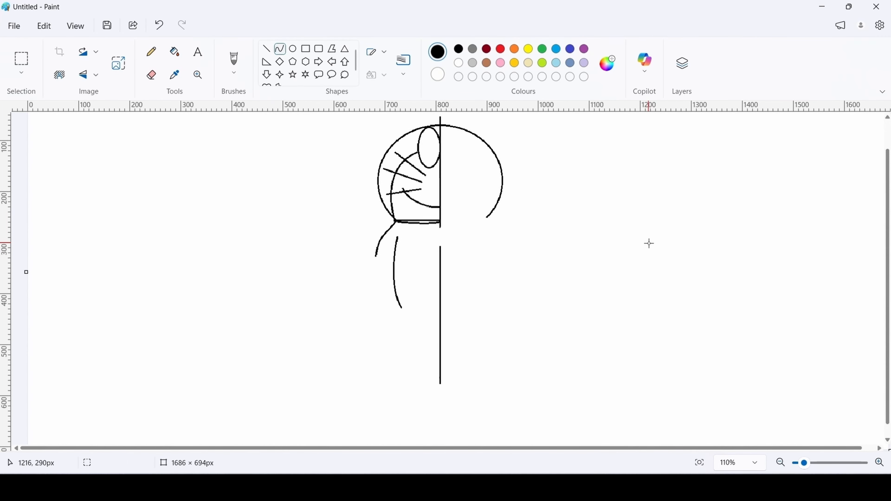
pyautogui.click(296, 53)
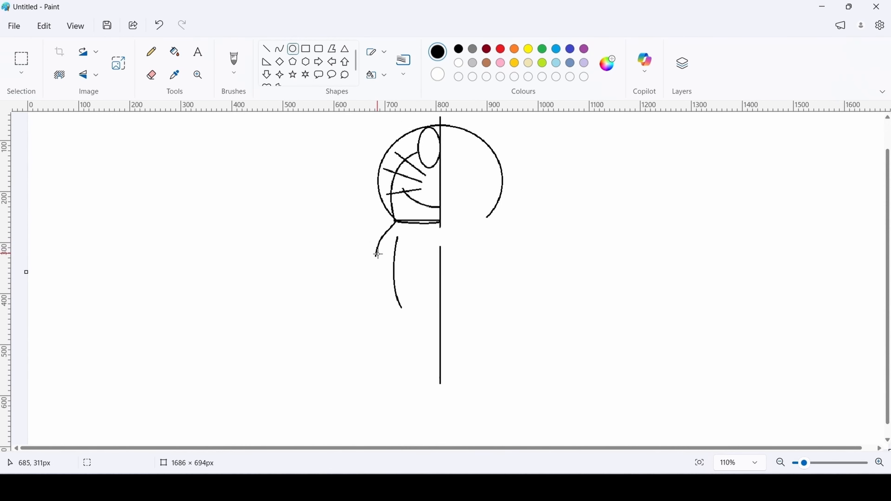
pyautogui.moveTo(378, 254)
pyautogui.mouseDown()
pyautogui.moveTo(403, 278)
pyautogui.moveTo(382, 263)
pyautogui.mouseUp()
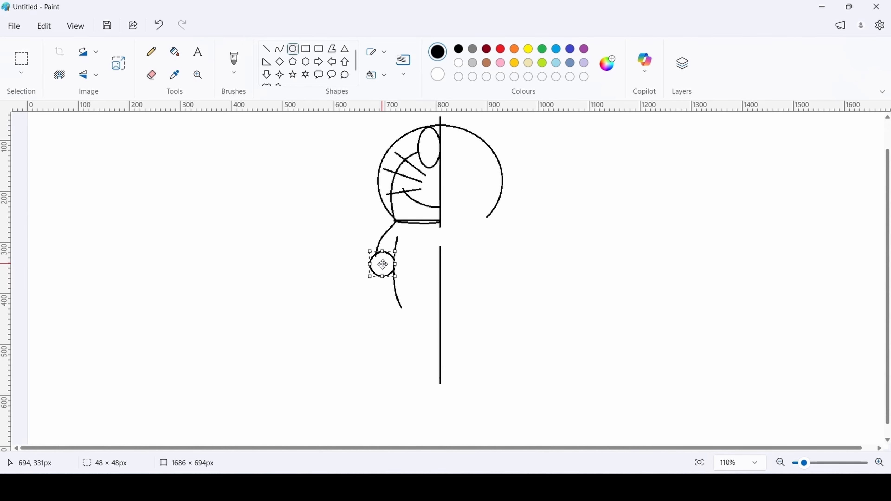
pyautogui.click(612, 242)
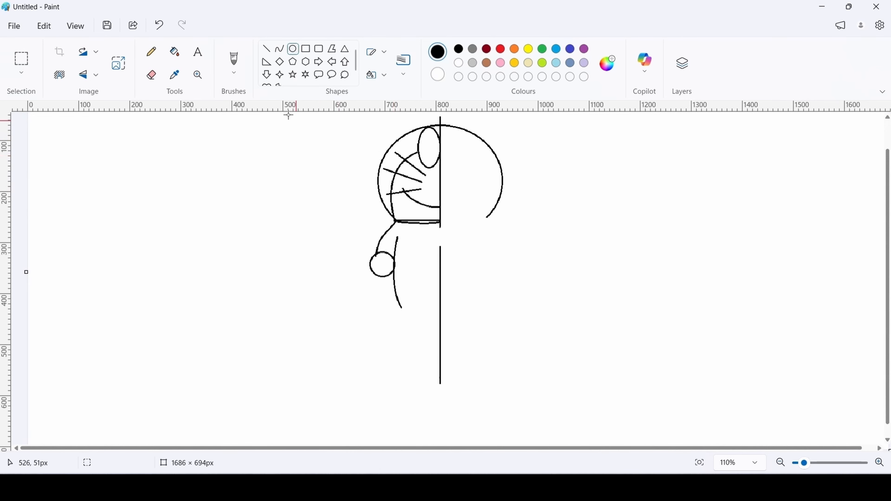
# Step: Draw a straight horizontal line from the lower end of the body's side curve to the centre line
pyautogui.click(267, 50)
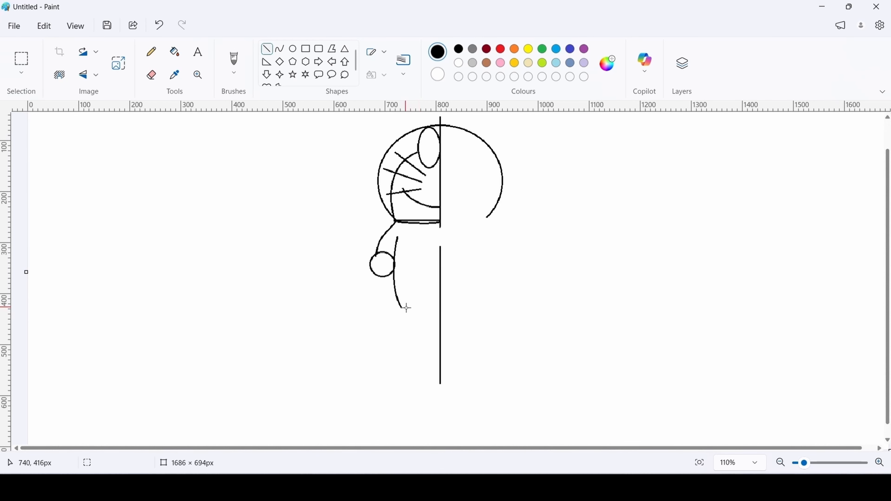
pyautogui.moveTo(402, 308); pyautogui.dragTo(441, 308)
pyautogui.click(547, 274)
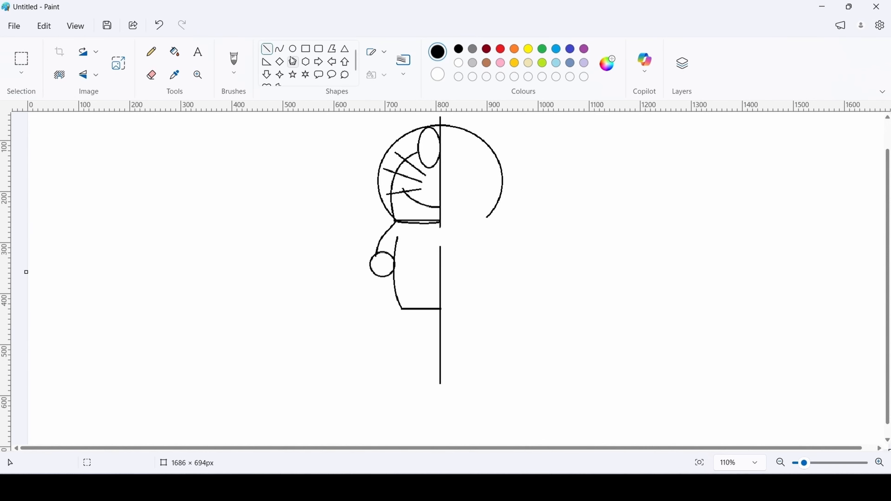
# Step: Draw the left foot with a small rounded curve at the body's lower corner and a straight sole line running to the centre line
pyautogui.click(280, 48)
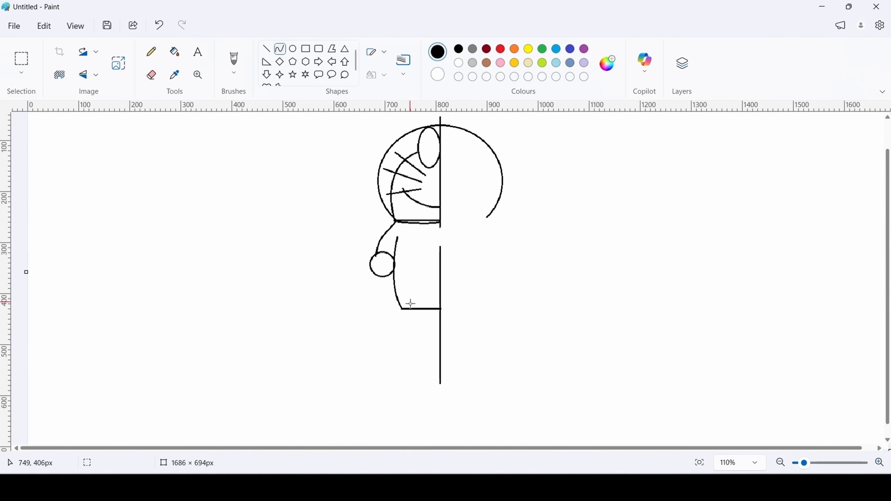
pyautogui.moveTo(402, 309); pyautogui.dragTo(402, 323)
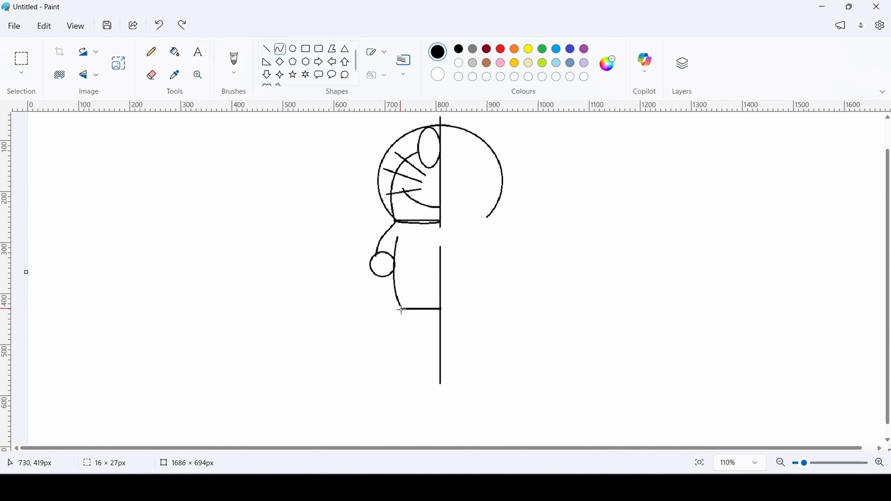
pyautogui.moveTo(401, 309)
pyautogui.mouseDown()
pyautogui.moveTo(401, 322)
pyautogui.moveTo(395, 317)
pyautogui.mouseUp()
pyautogui.click(395, 317)
pyautogui.click(514, 333)
pyautogui.hotkey('ctrl', 'z')
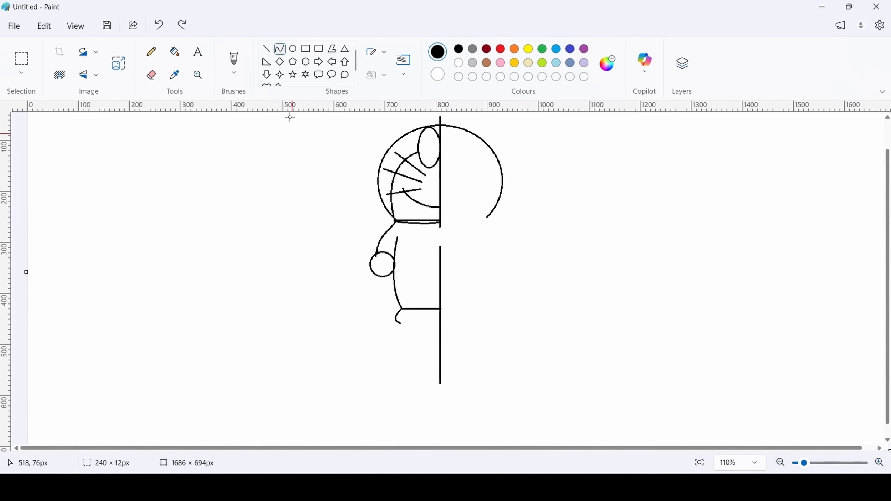
pyautogui.click(267, 49)
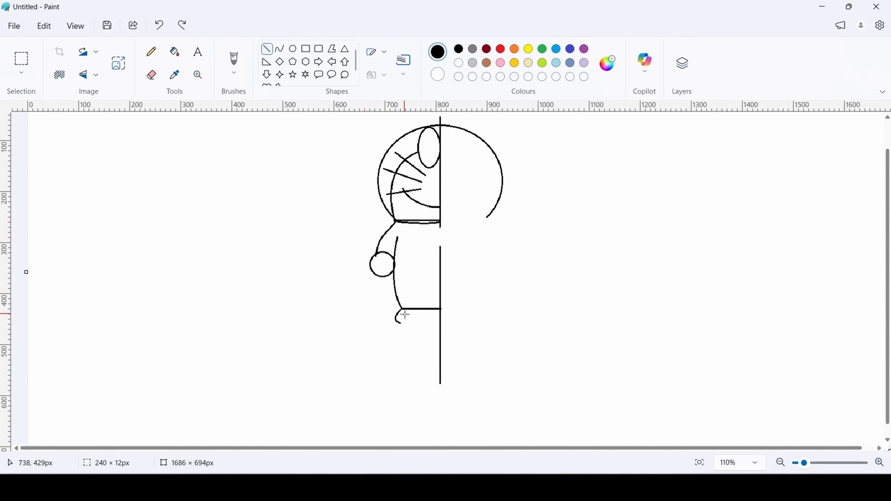
pyautogui.moveTo(401, 323); pyautogui.dragTo(440, 323)
pyautogui.click(505, 320)
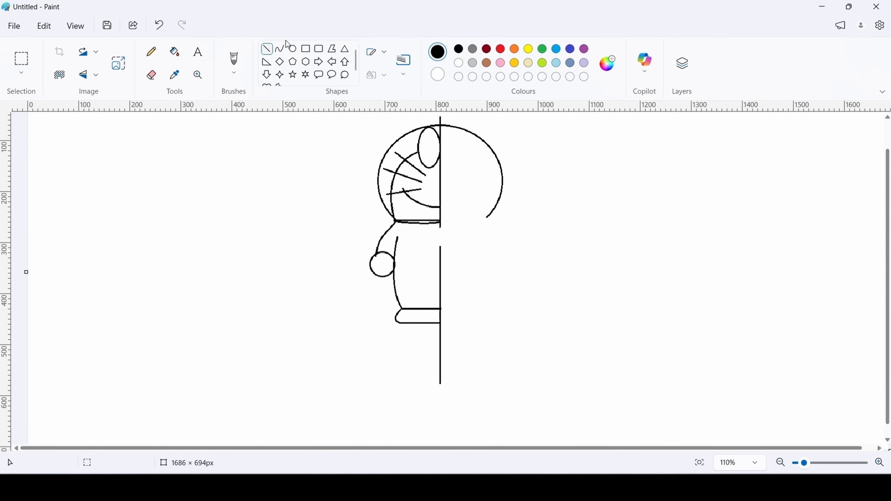
# Step: Draw a belly curve about 82 × 132 px from the collar down and around to the centre line inside the body
pyautogui.click(280, 48)
pyautogui.hotkey('ctrl', 'z')
pyautogui.scroll(1, 423, 271)
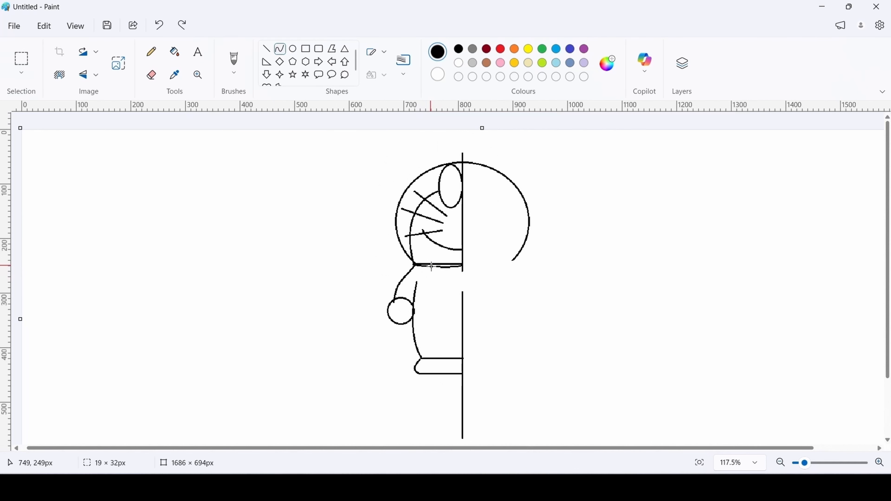
pyautogui.moveTo(430, 266)
pyautogui.mouseDown()
pyautogui.moveTo(462, 336)
pyautogui.moveTo(431, 288)
pyautogui.moveTo(425, 302)
pyautogui.moveTo(439, 324)
pyautogui.moveTo(416, 340)
pyautogui.mouseUp()
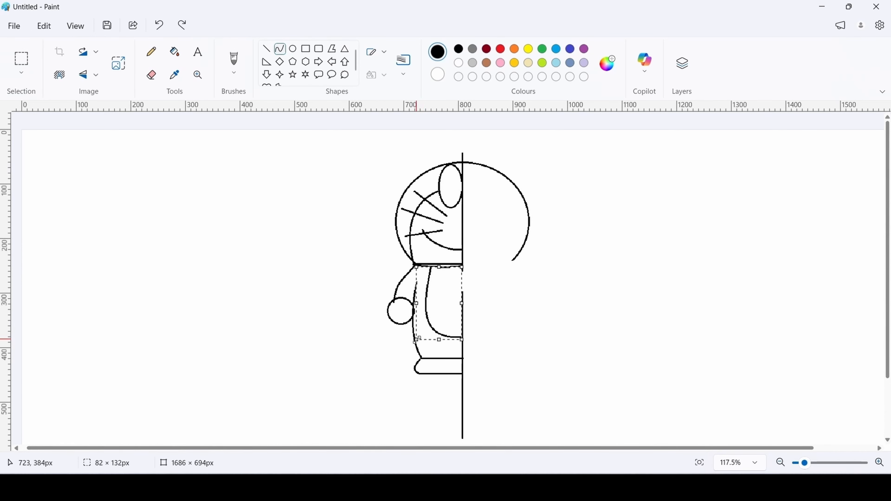
# Step: Draw half of the belly pocket with a curve about 49 × 45 px and a straight upper edge about 49 px long to the centre line
pyautogui.click(562, 319)
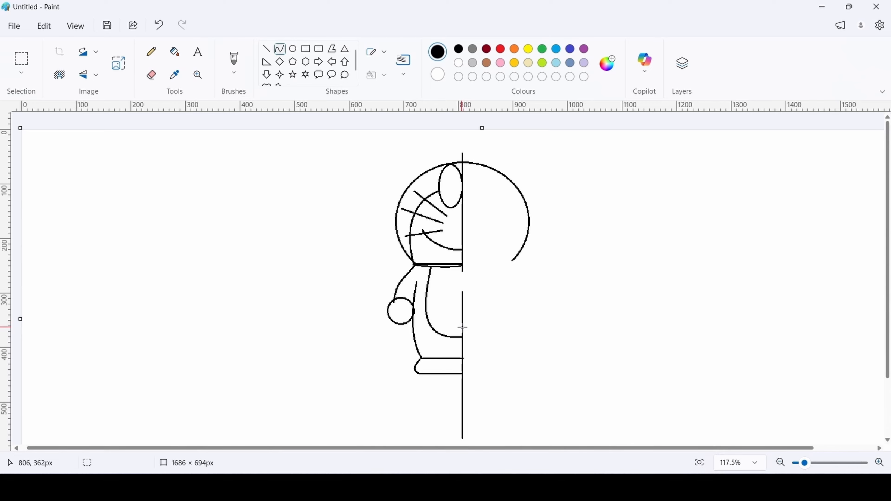
pyautogui.moveTo(463, 327); pyautogui.dragTo(435, 305)
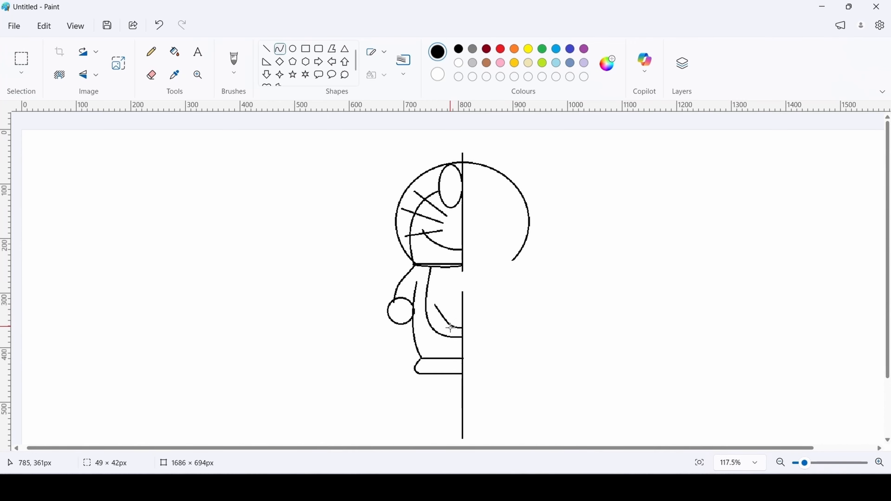
pyautogui.moveTo(440, 317); pyautogui.dragTo(436, 319)
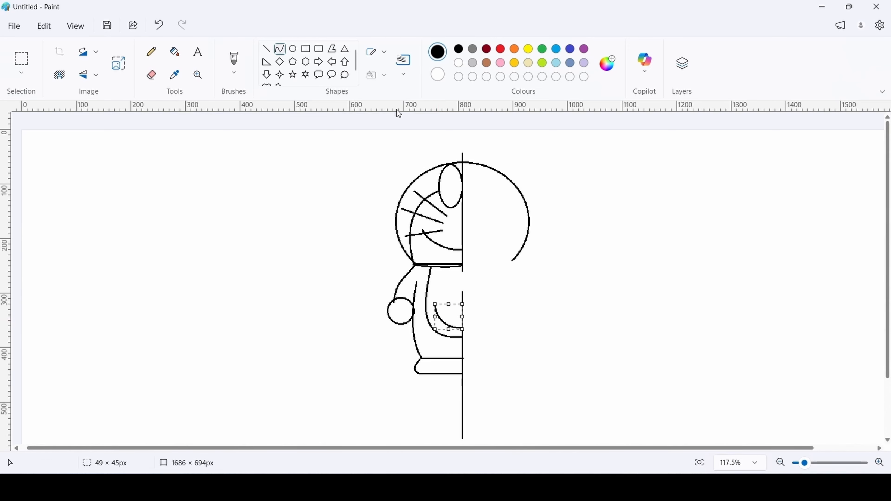
pyautogui.click(269, 50)
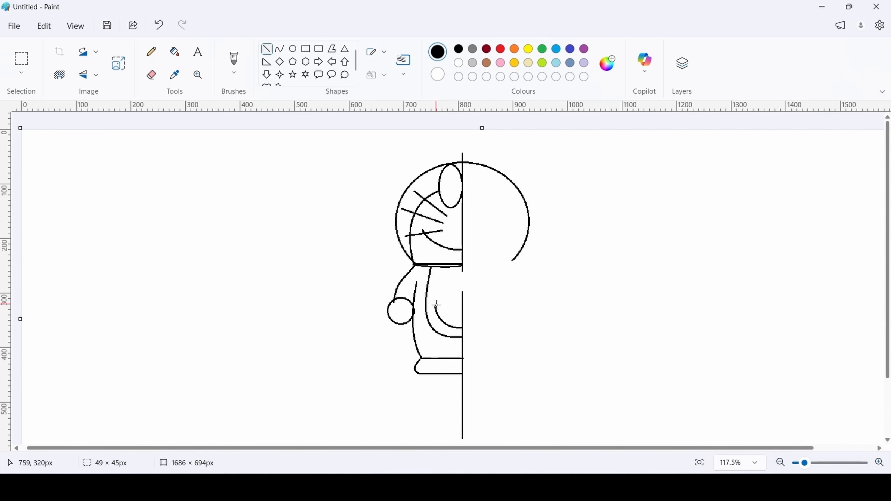
pyautogui.moveTo(435, 303); pyautogui.dragTo(452, 305)
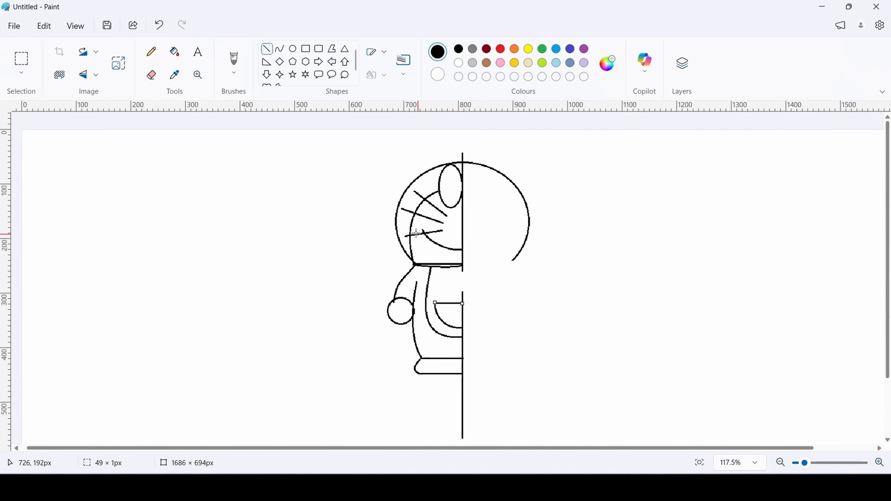
# Step: Draw a round nose about 38 × 35 px over the centre line just below the eye
pyautogui.click(293, 48)
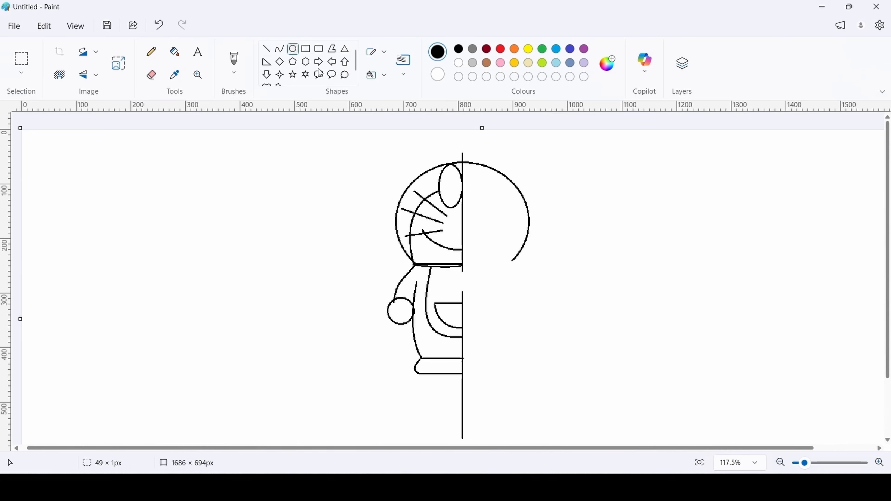
pyautogui.moveTo(459, 202)
pyautogui.mouseDown()
pyautogui.moveTo(481, 221)
pyautogui.moveTo(466, 211)
pyautogui.mouseUp()
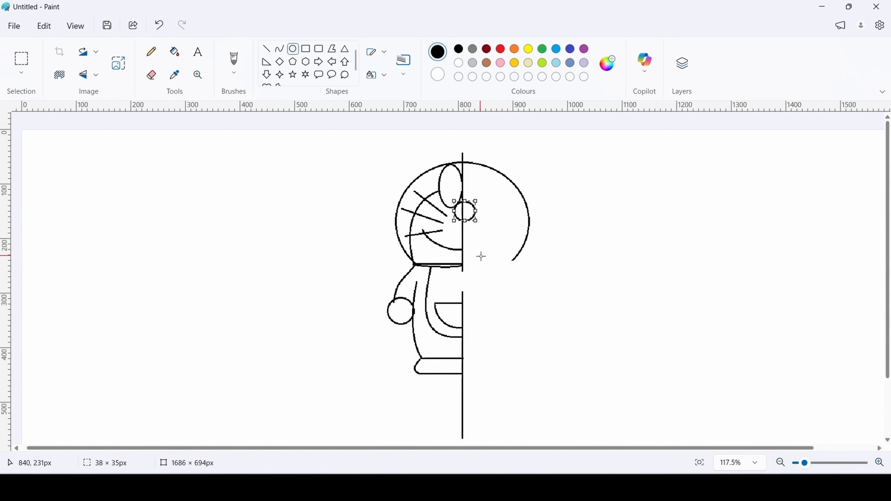
# Step: Draw a round bell about 30 × 28 px on the centre line below the collar, with a flat oval band about 32 × 5 px across it
pyautogui.moveTo(457, 267); pyautogui.dragTo(472, 282)
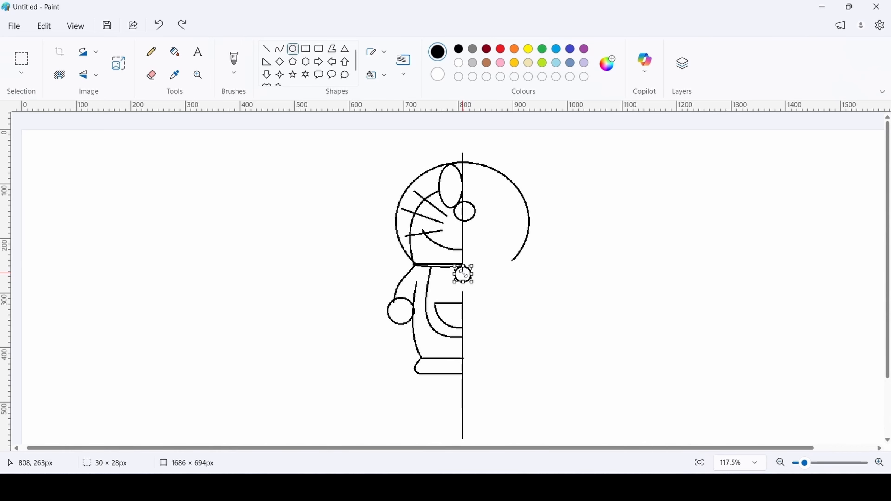
pyautogui.moveTo(463, 274); pyautogui.dragTo(462, 274)
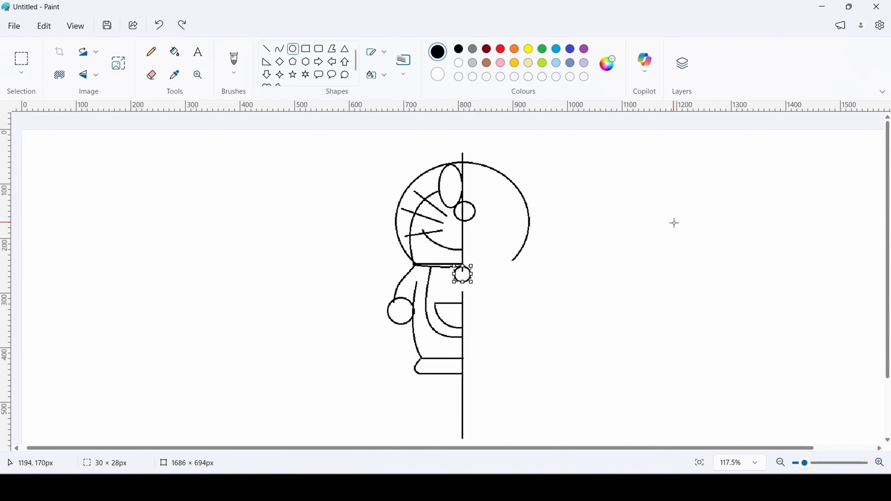
pyautogui.click(239, 224)
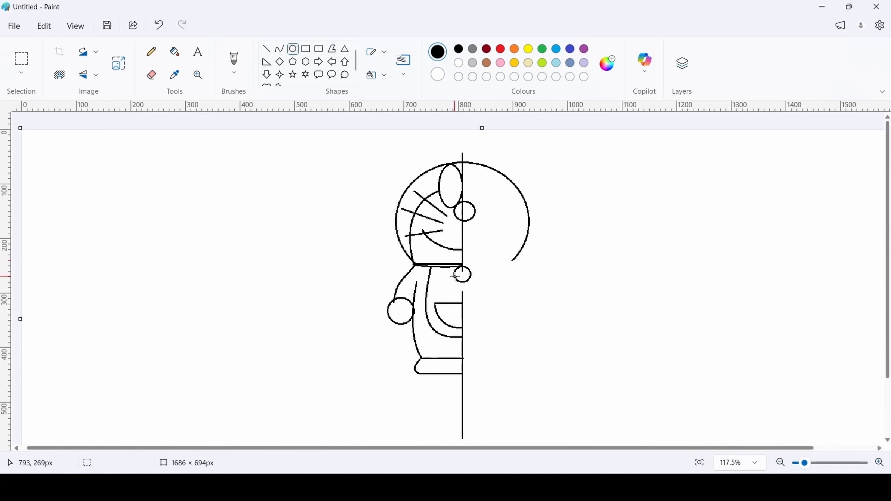
pyautogui.moveTo(455, 270)
pyautogui.mouseDown()
pyautogui.moveTo(470, 282)
pyautogui.moveTo(472, 273)
pyautogui.mouseUp()
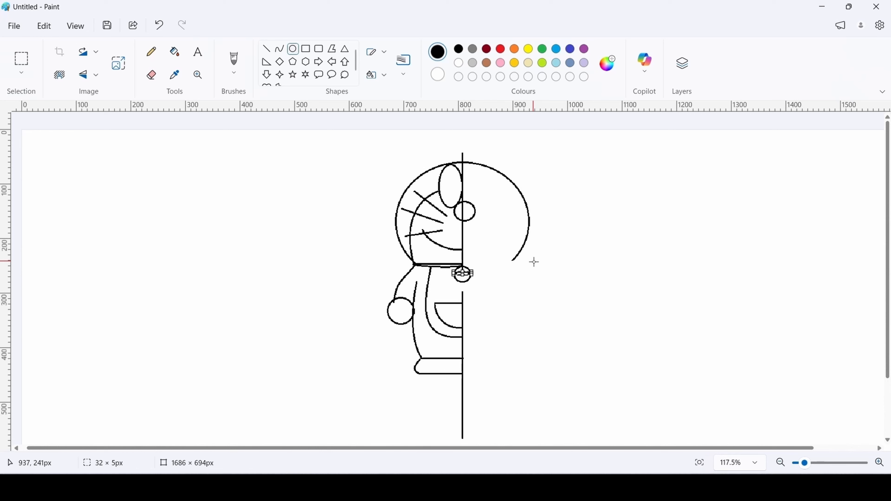
pyautogui.click(662, 236)
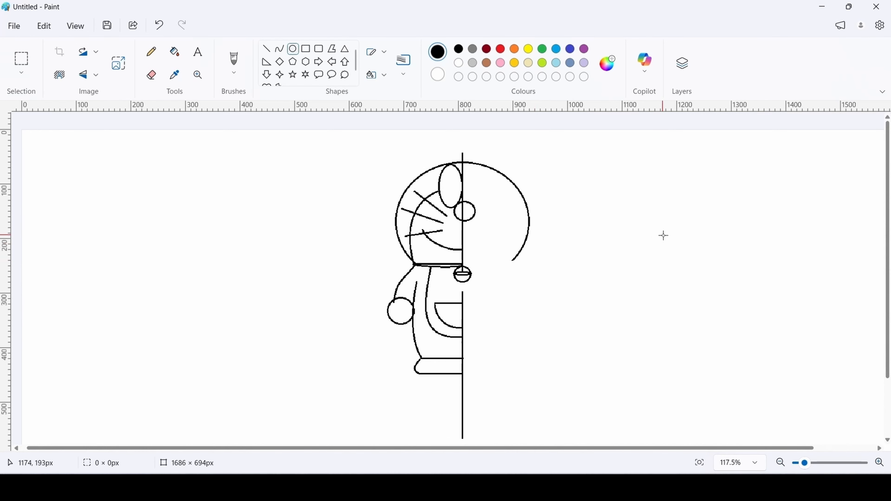
# Step: Copy the character's left half up to the centre line with a rectangular selection about 163 × 539 px, paste it and flip the copy horizontally
pyautogui.click(21, 73)
pyautogui.click(52, 92)
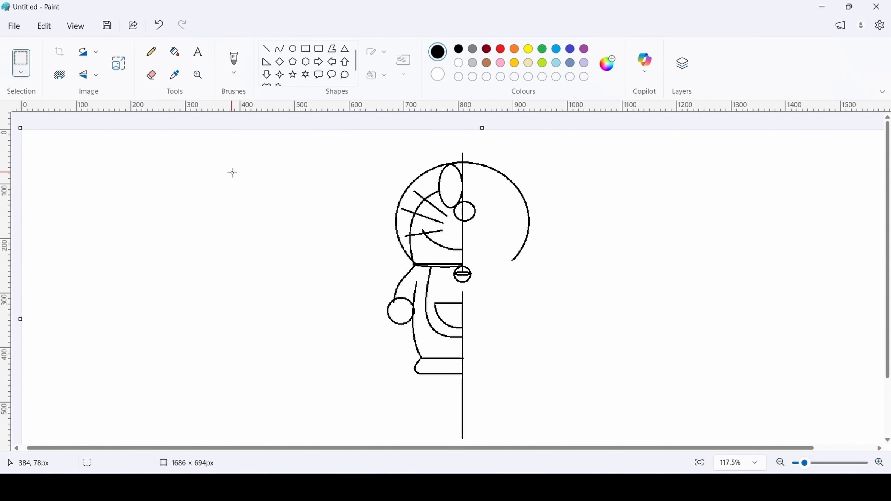
pyautogui.moveTo(374, 133)
pyautogui.mouseDown()
pyautogui.moveTo(472, 350)
pyautogui.moveTo(463, 435)
pyautogui.moveTo(463, 427)
pyautogui.mouseUp()
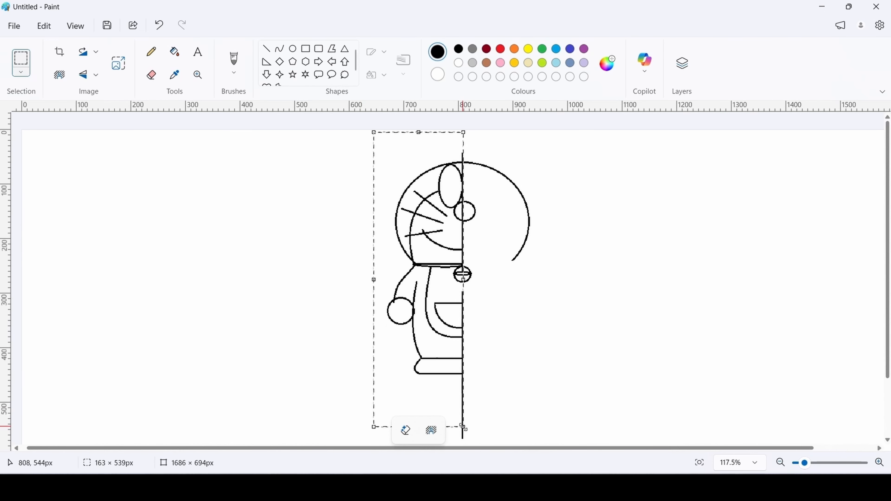
pyautogui.hotkey('ctrl', 'c')
pyautogui.hotkey('ctrl', 'v')
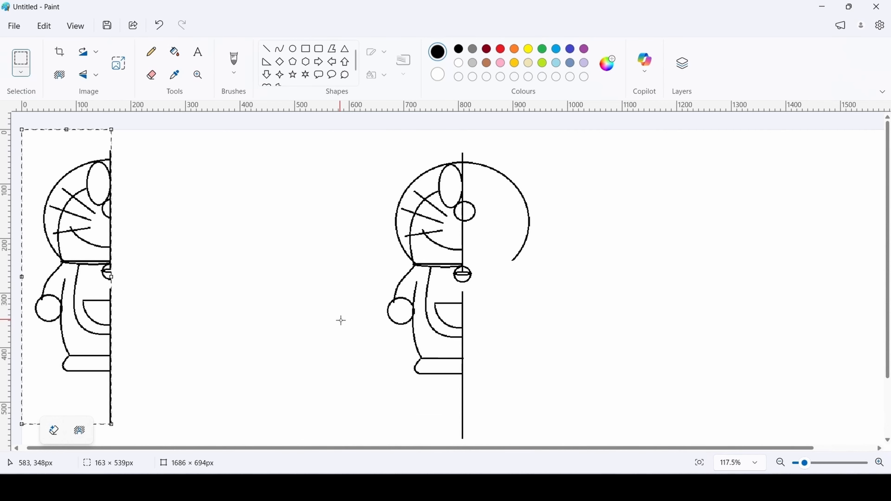
pyautogui.click(100, 76)
pyautogui.click(101, 115)
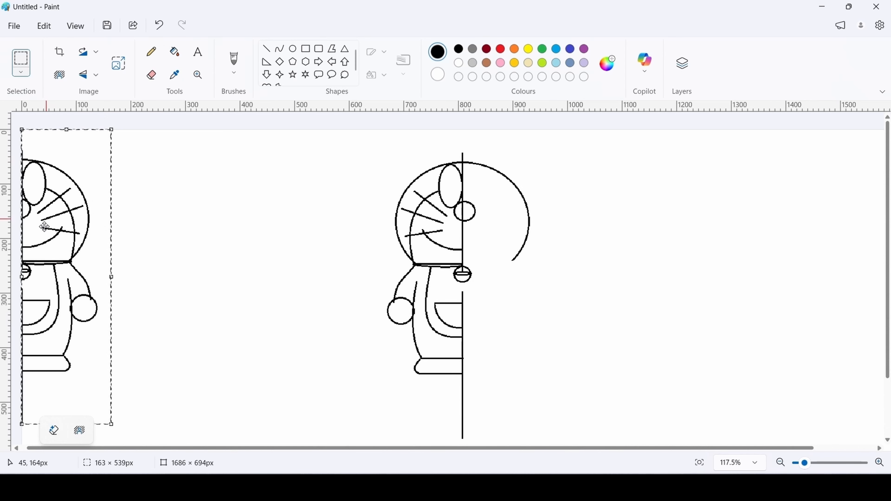
# Step: Turn off transparent selection and move the flipped copy onto the blank canvas to the right of the original drawing
pyautogui.moveTo(43, 227); pyautogui.dragTo(506, 234)
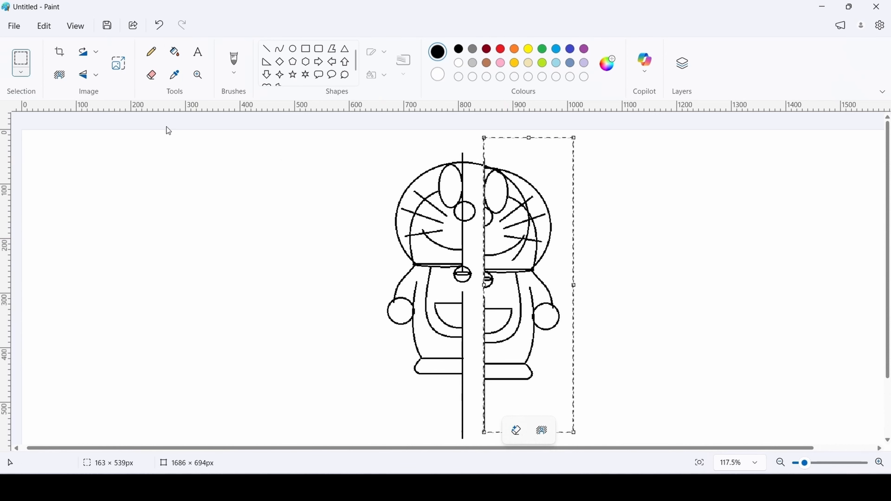
pyautogui.click(21, 72)
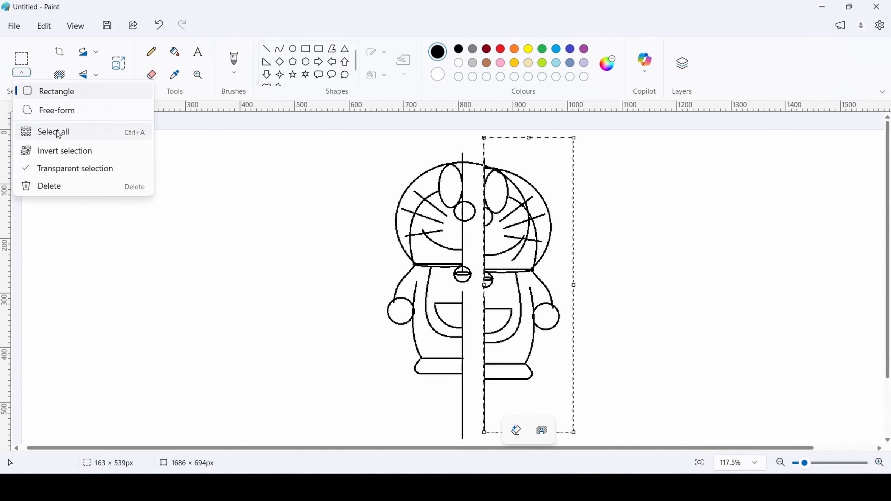
pyautogui.click(68, 169)
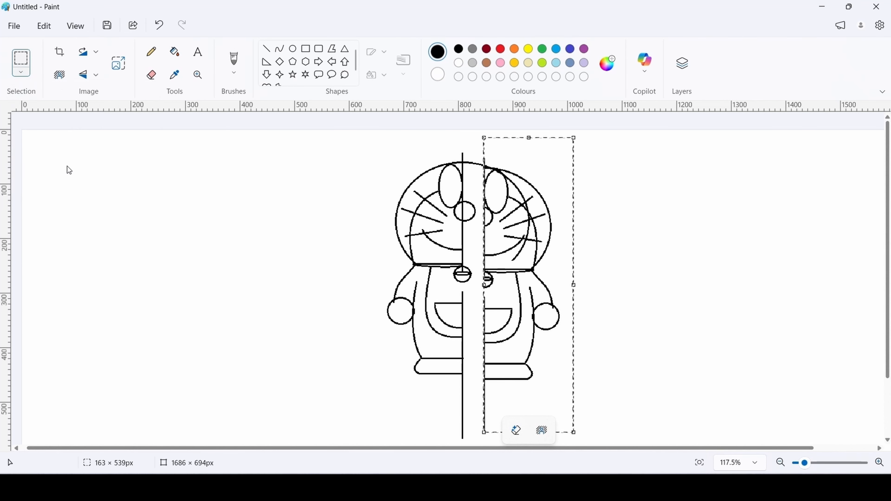
pyautogui.moveTo(528, 269); pyautogui.dragTo(685, 252)
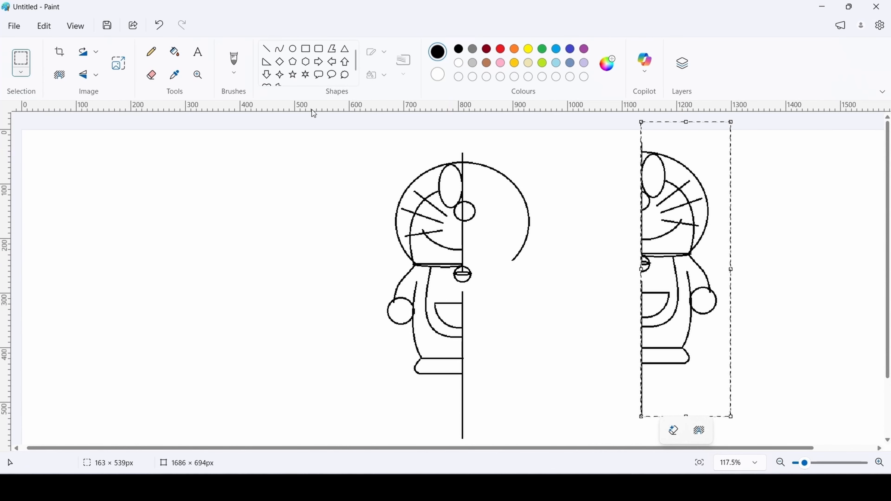
# Step: Delete everything right of the original's centre line with a rectangular selection about 158 × 509 px, leaving the flipped copy in place
pyautogui.click(22, 75)
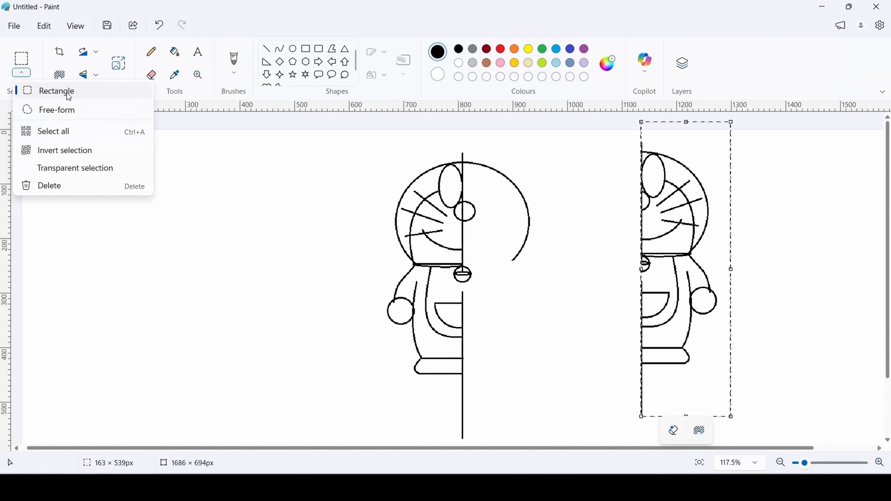
pyautogui.click(69, 97)
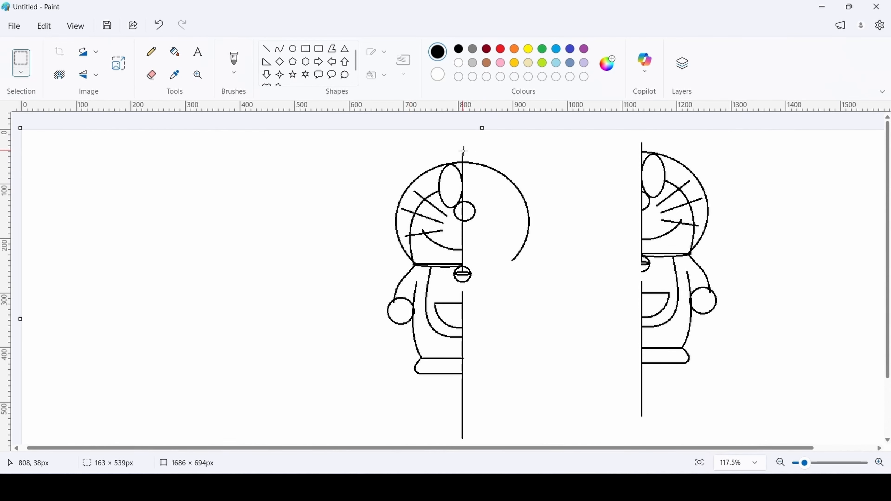
pyautogui.moveTo(463, 150); pyautogui.dragTo(549, 428)
pyautogui.press('Delete')
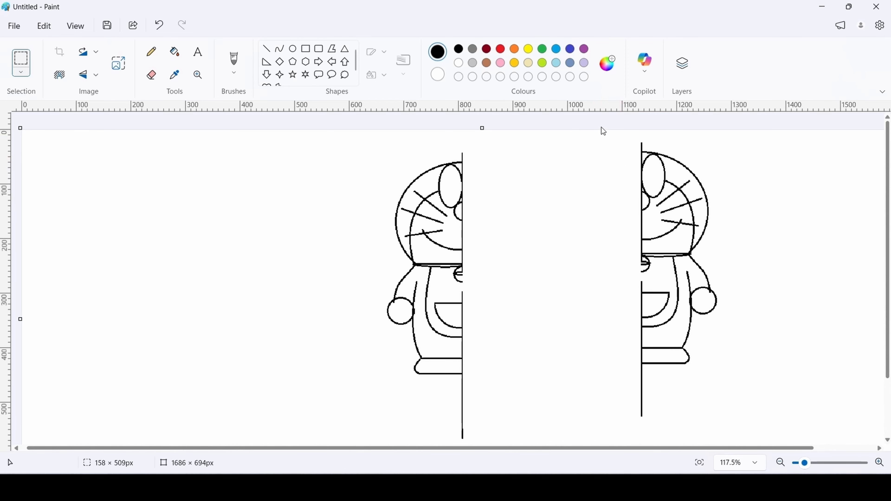
# Step: Select the flipped half and move it against the left half so both join along the centre line
pyautogui.moveTo(614, 131); pyautogui.dragTo(752, 427)
pyautogui.moveTo(679, 299)
pyautogui.mouseDown()
pyautogui.moveTo(629, 330)
pyautogui.moveTo(542, 329)
pyautogui.moveTo(499, 312)
pyautogui.mouseUp()
pyautogui.click(761, 258)
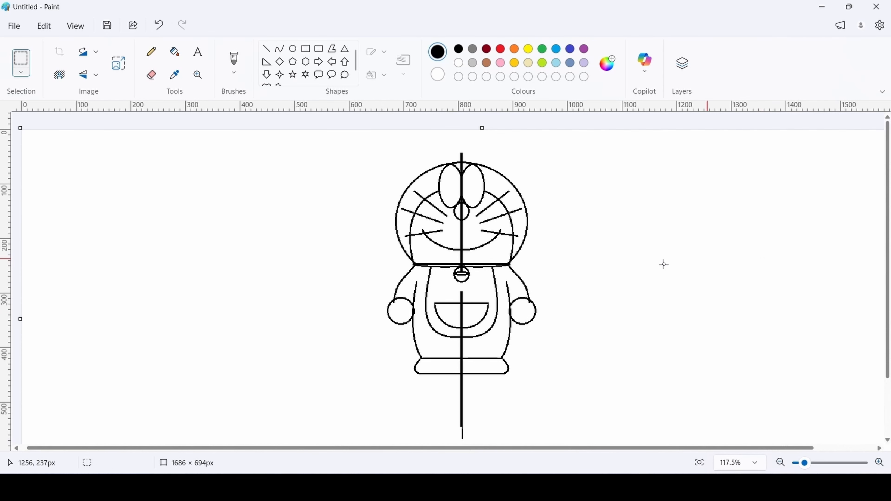
# Step: Erase the part of the centre line that extends below the feet
pyautogui.scroll(5, 615, 273)
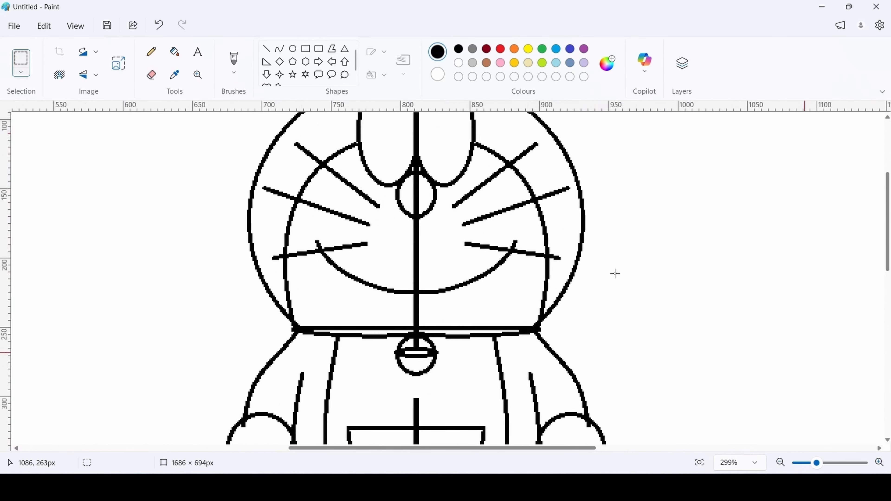
pyautogui.scroll(-2, 480, 283)
pyautogui.scroll(-7, 479, 283)
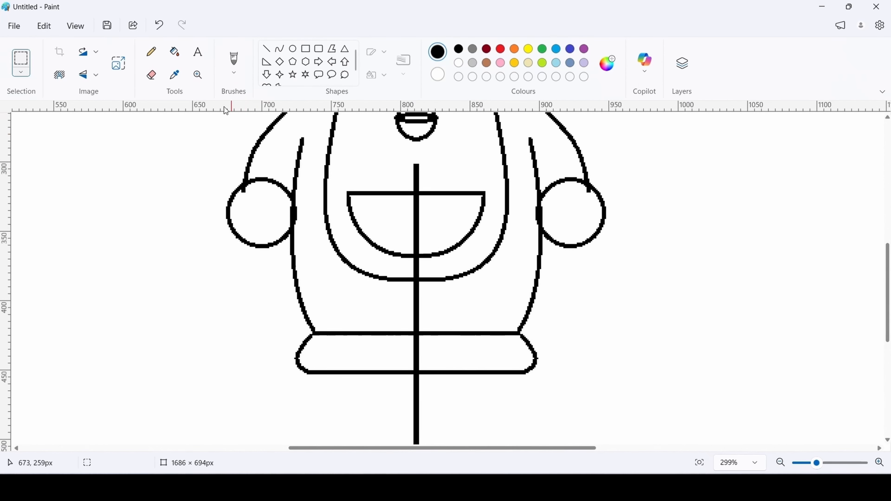
pyautogui.click(150, 76)
pyautogui.click(150, 78)
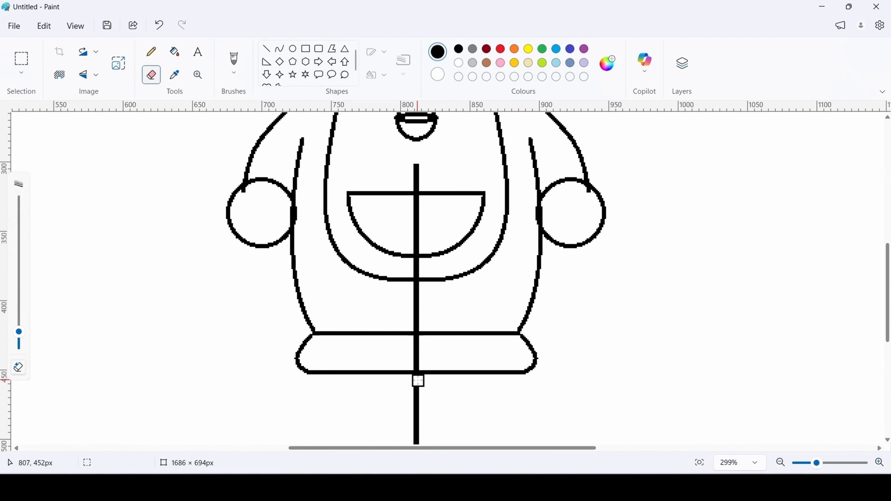
pyautogui.moveTo(419, 382); pyautogui.dragTo(417, 428)
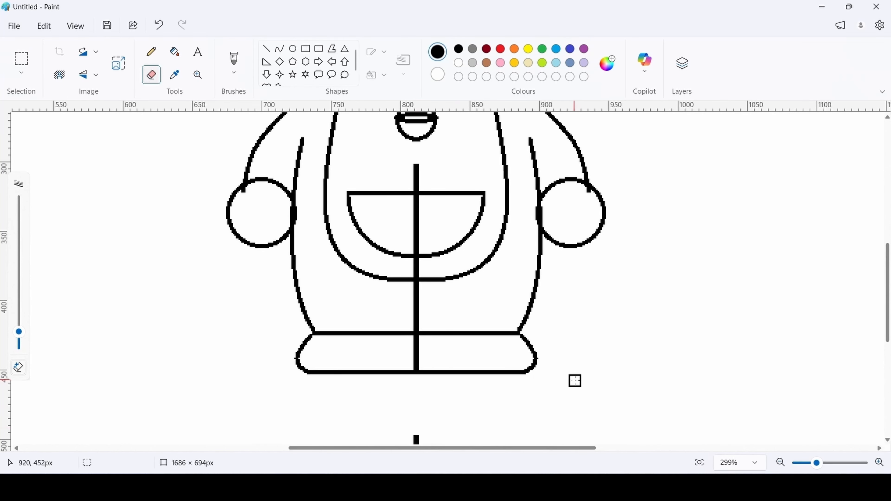
pyautogui.scroll(-3, 574, 380)
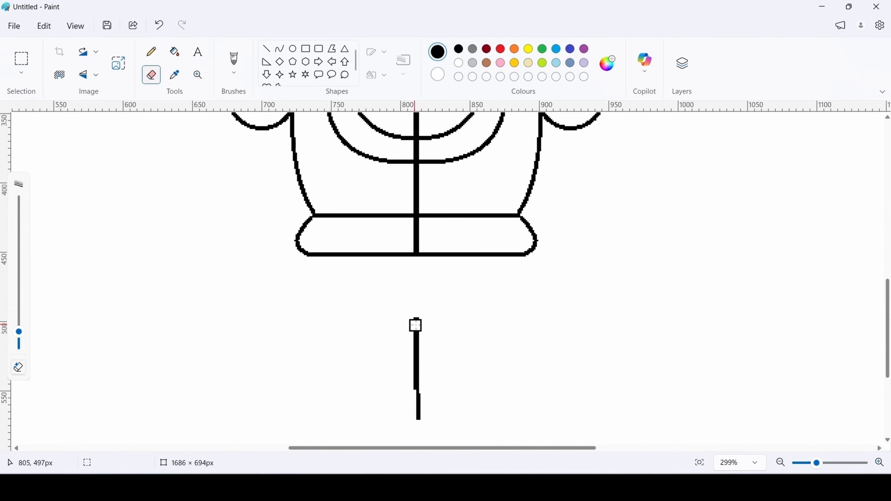
pyautogui.moveTo(416, 325)
pyautogui.mouseDown()
pyautogui.moveTo(421, 418)
pyautogui.moveTo(411, 352)
pyautogui.mouseUp()
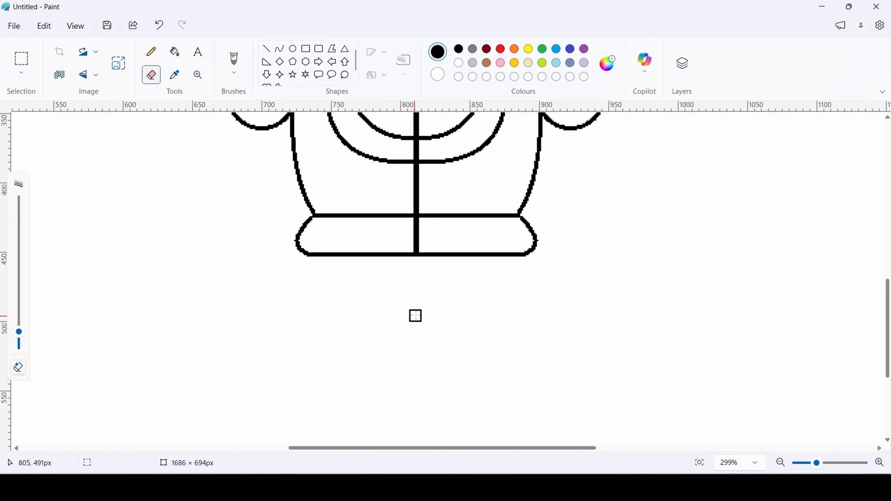
# Step: Erase the centre line from just under the belly curve, through the pocket, up to its gap below the bell
pyautogui.scroll(4, 416, 316)
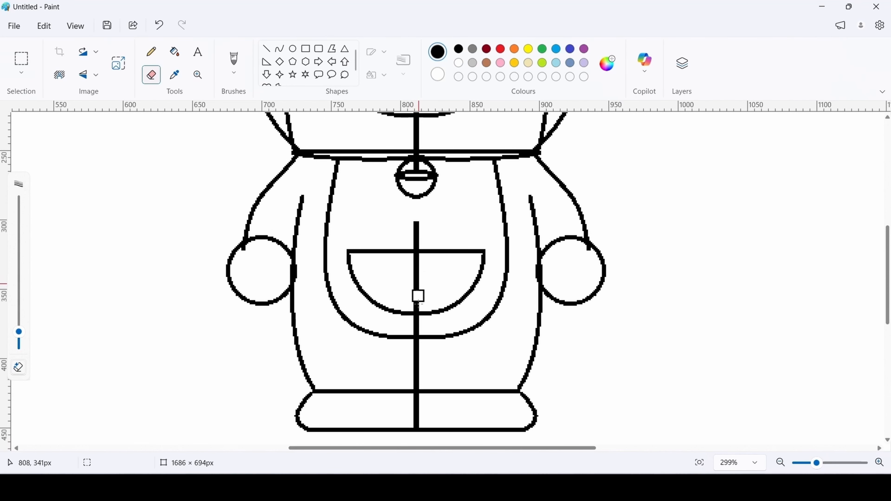
pyautogui.moveTo(417, 345); pyautogui.dragTo(417, 356)
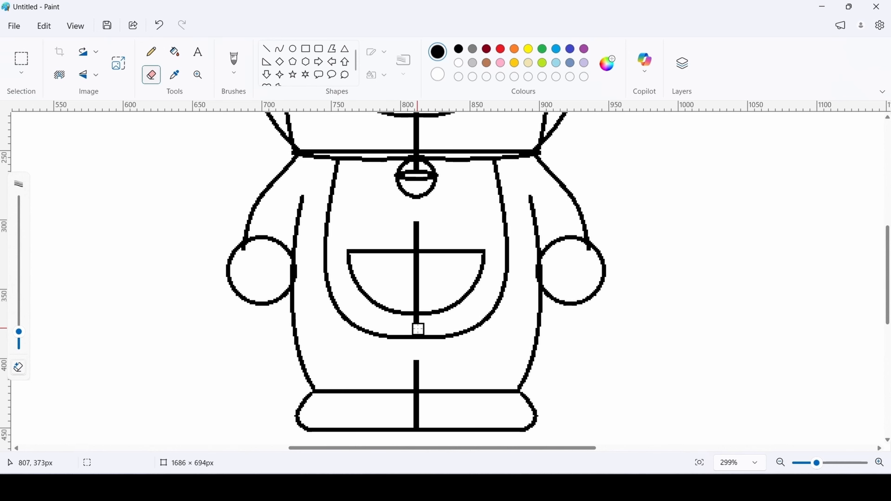
pyautogui.moveTo(417, 328)
pyautogui.mouseDown()
pyautogui.moveTo(424, 300)
pyautogui.moveTo(417, 306)
pyautogui.moveTo(416, 265)
pyautogui.mouseUp()
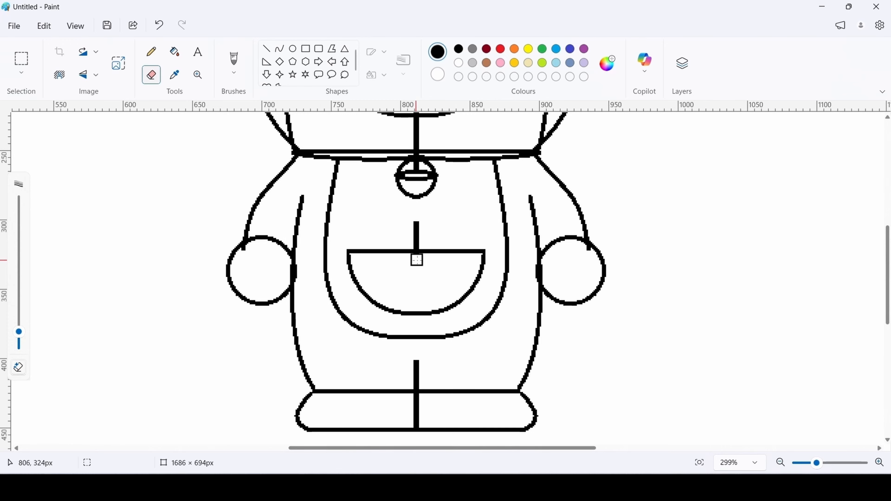
pyautogui.moveTo(417, 234)
pyautogui.mouseDown()
pyautogui.moveTo(416, 221)
pyautogui.moveTo(416, 240)
pyautogui.mouseUp()
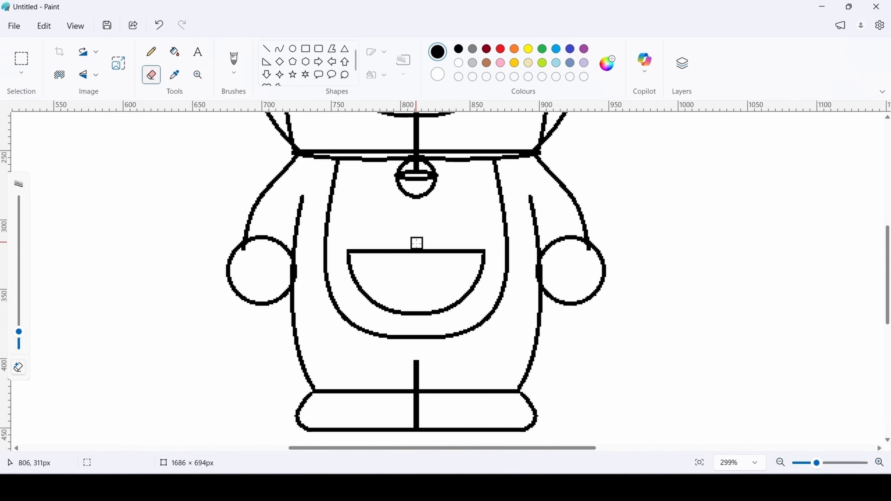
pyautogui.scroll(3, 465, 228)
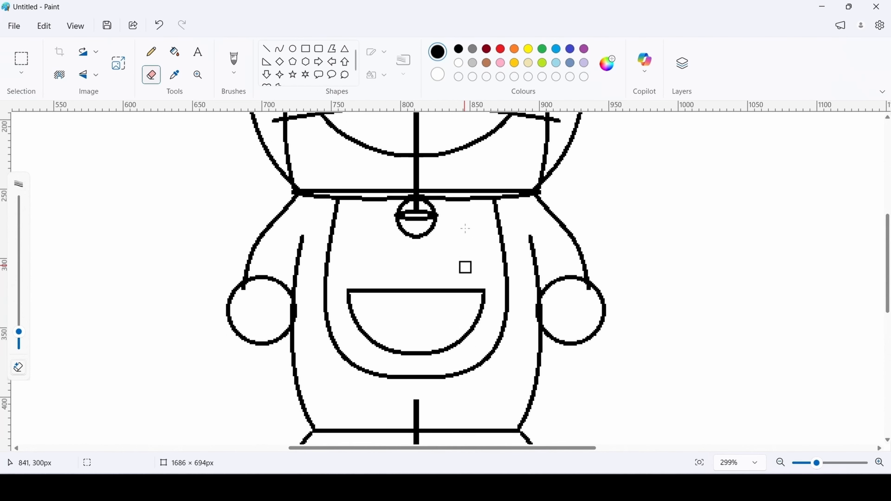
# Step: Erase the centre line from the bell's upper part up to the mouth curve, using a smaller eraser
pyautogui.hscroll(5, 427, 241)
pyautogui.scroll(3, 428, 241)
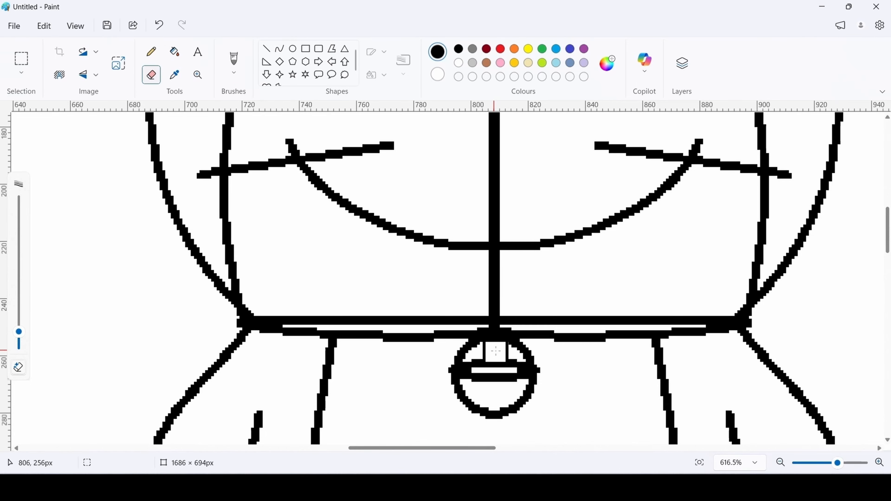
pyautogui.press('ctrl+KP_Subtract')
pyautogui.press('ctrl+KP_Subtract')
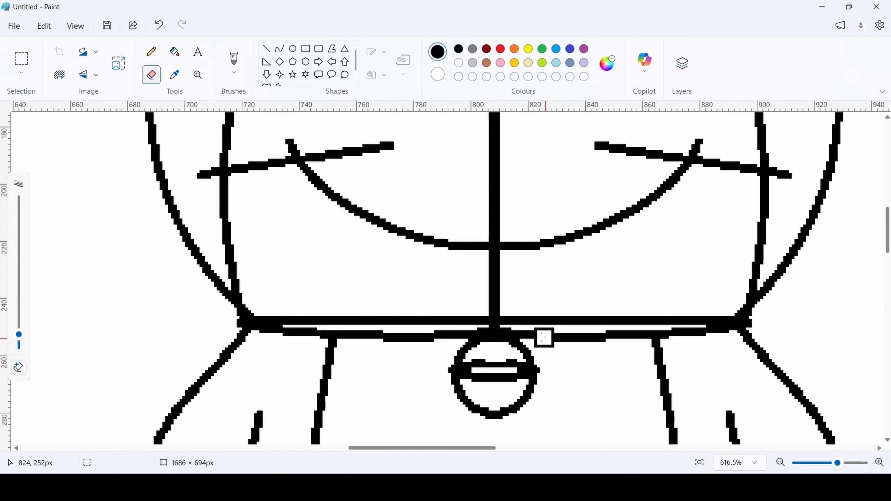
pyautogui.moveTo(495, 308); pyautogui.dragTo(495, 259)
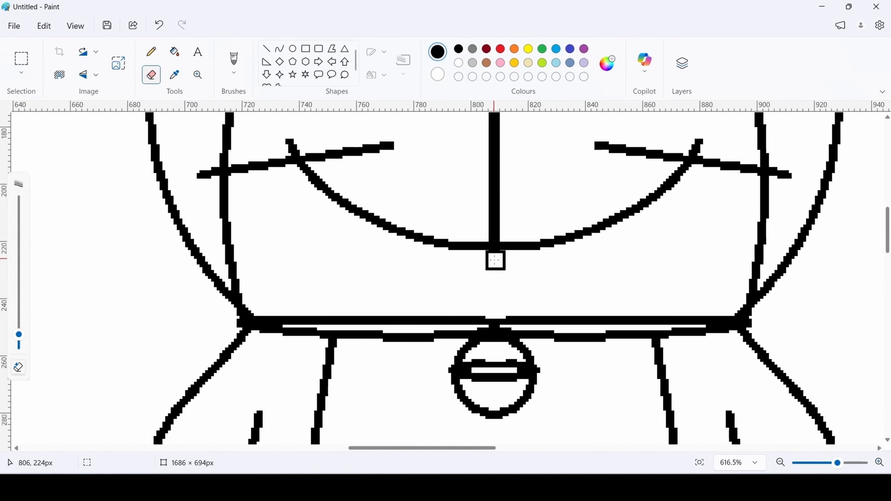
# Step: Erase the part of the centre line that runs through the inside of the nose
pyautogui.scroll(2, 521, 229)
pyautogui.scroll(4, 521, 230)
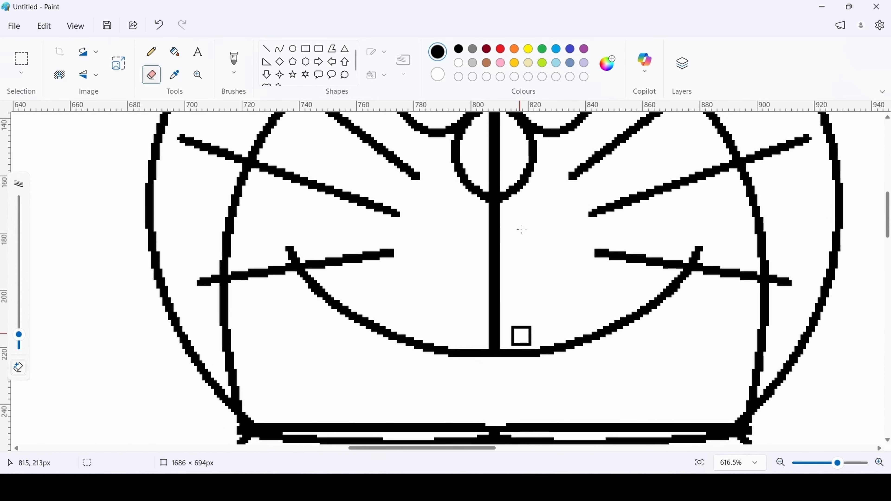
pyautogui.moveTo(493, 230)
pyautogui.mouseDown()
pyautogui.moveTo(495, 248)
pyautogui.moveTo(495, 188)
pyautogui.mouseUp()
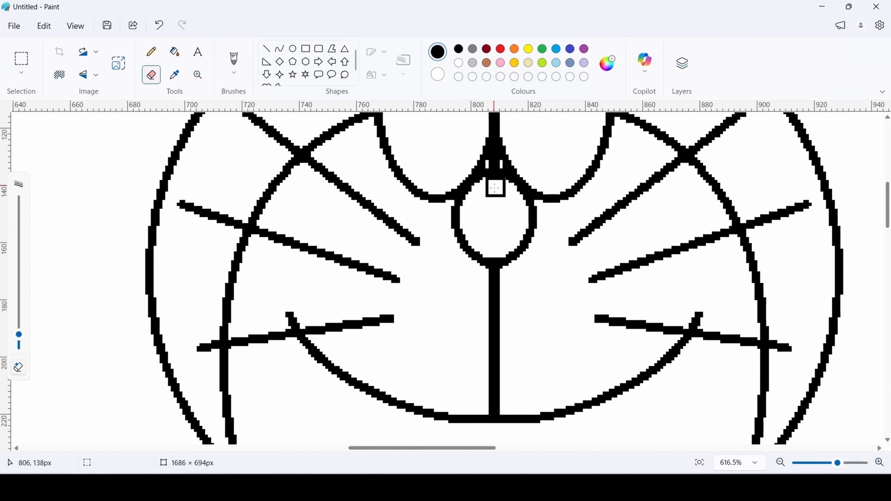
# Step: Erase the centre line between the tops of the eyes and the part sticking out above the head
pyautogui.scroll(10, 508, 218)
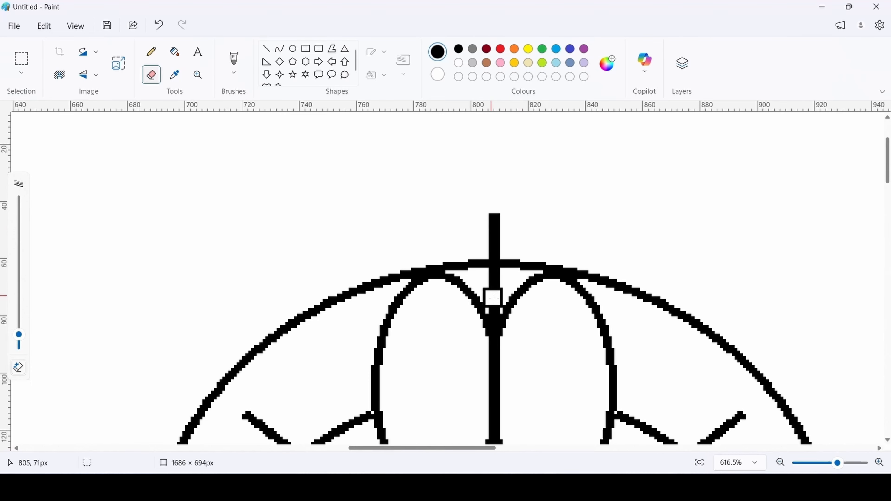
pyautogui.moveTo(493, 297); pyautogui.dragTo(496, 280)
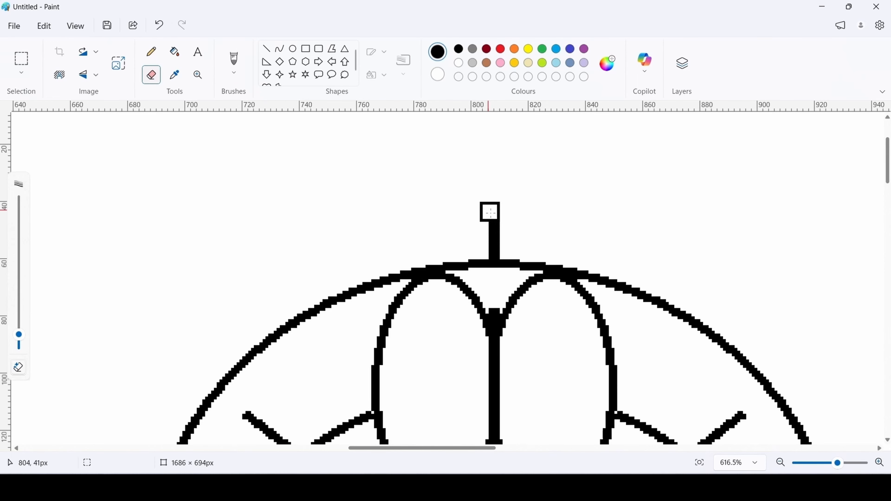
pyautogui.moveTo(490, 210); pyautogui.dragTo(494, 249)
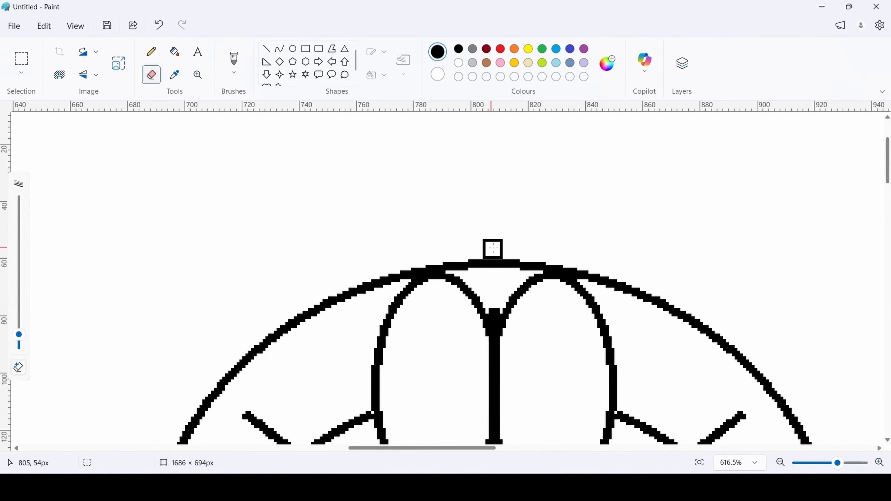
# Step: Draw a black oval pupil about 20 × 22 px low in the left eye, with a highlight oval about 7 × 8 px inside it
pyautogui.scroll(-2, 509, 231)
pyautogui.scroll(-5, 509, 158)
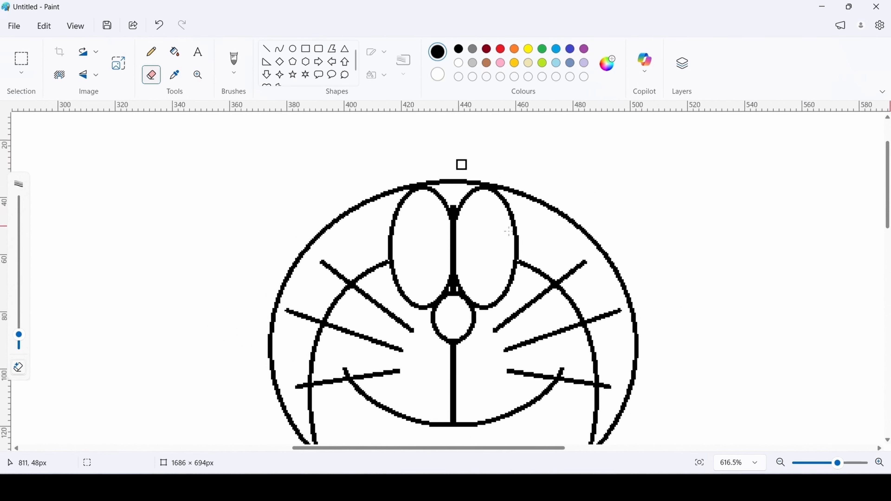
pyautogui.scroll(-5, 509, 230)
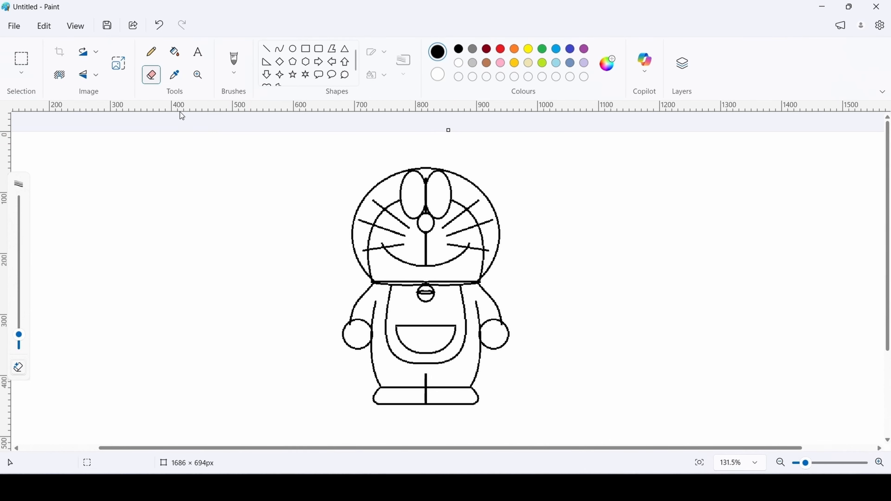
pyautogui.click(293, 49)
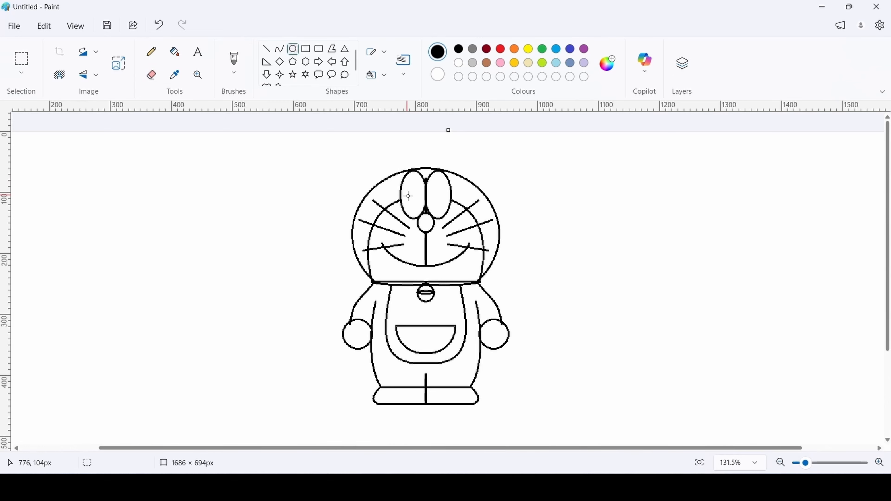
pyautogui.moveTo(408, 195); pyautogui.dragTo(421, 209)
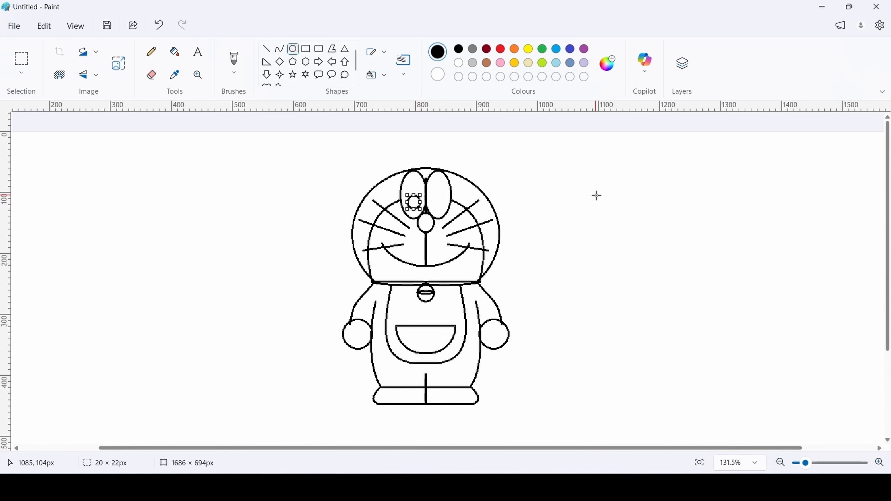
pyautogui.click(596, 196)
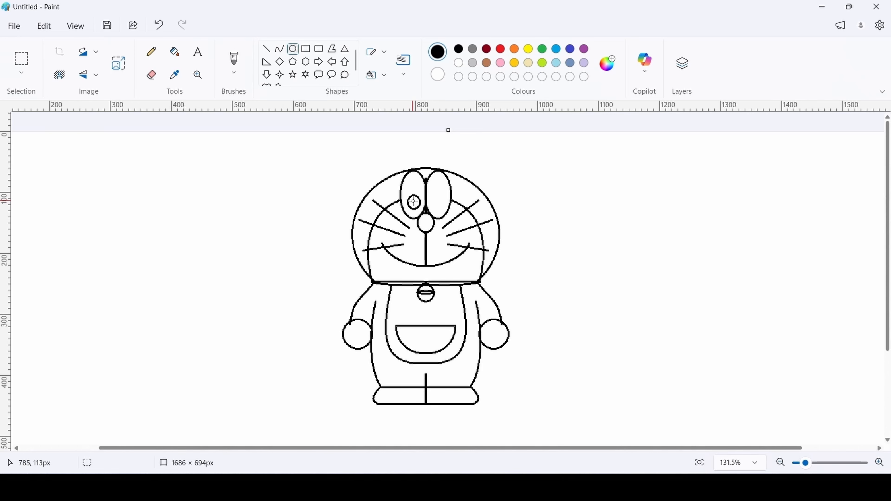
pyautogui.moveTo(417, 204); pyautogui.dragTo(417, 203)
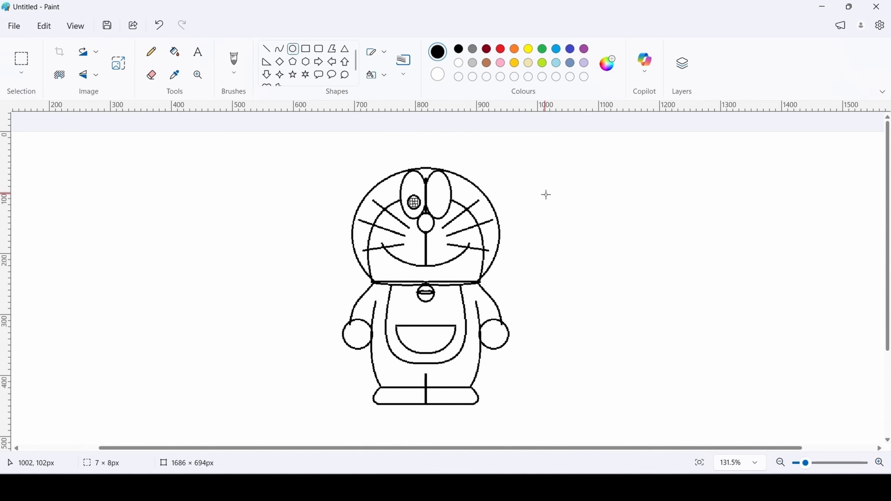
pyautogui.click(727, 207)
# Step: Draw a small upward-arched curve as a wink in the right eye and a horizontal line about 33 px long atop the leg divider
pyautogui.click(279, 49)
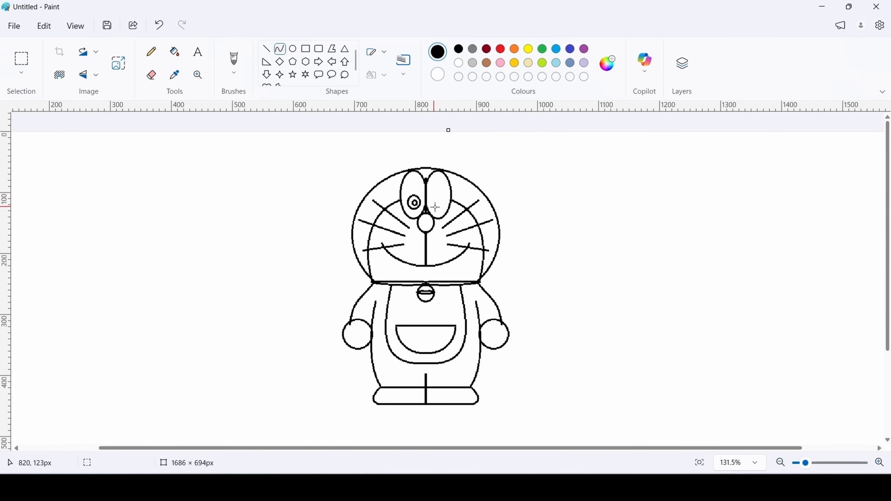
pyautogui.click(559, 211)
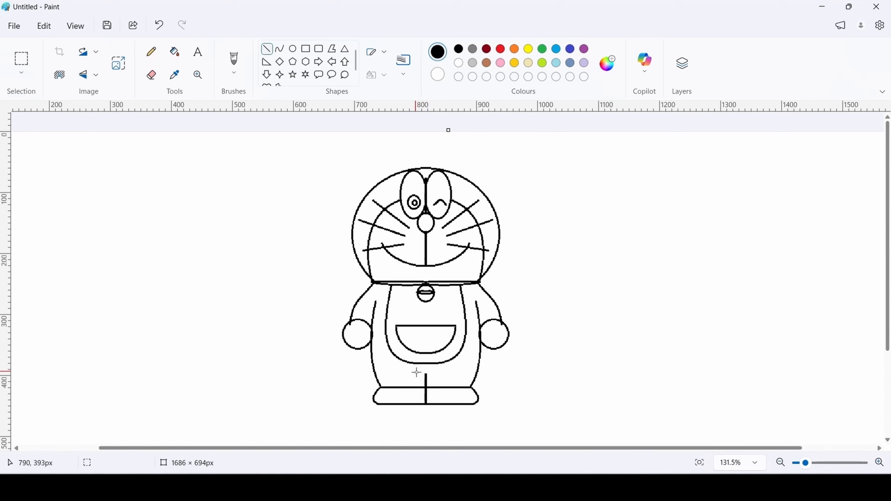
pyautogui.moveTo(415, 372); pyautogui.dragTo(437, 373)
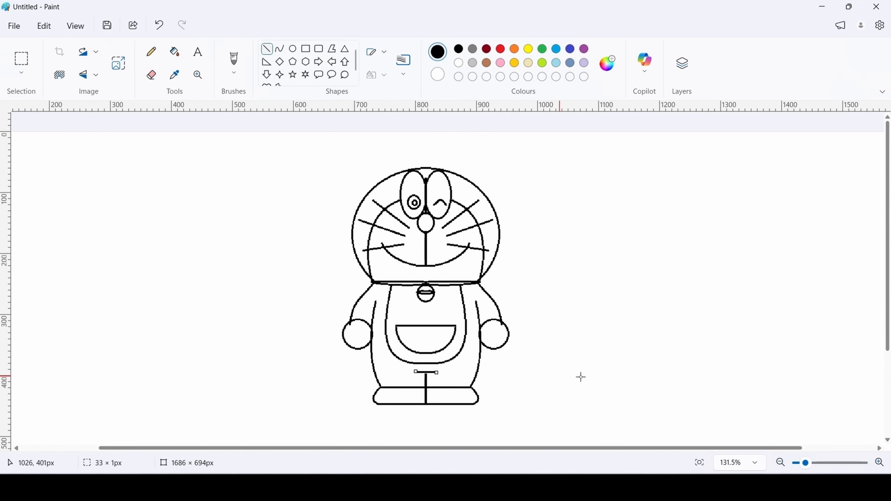
pyautogui.click(682, 345)
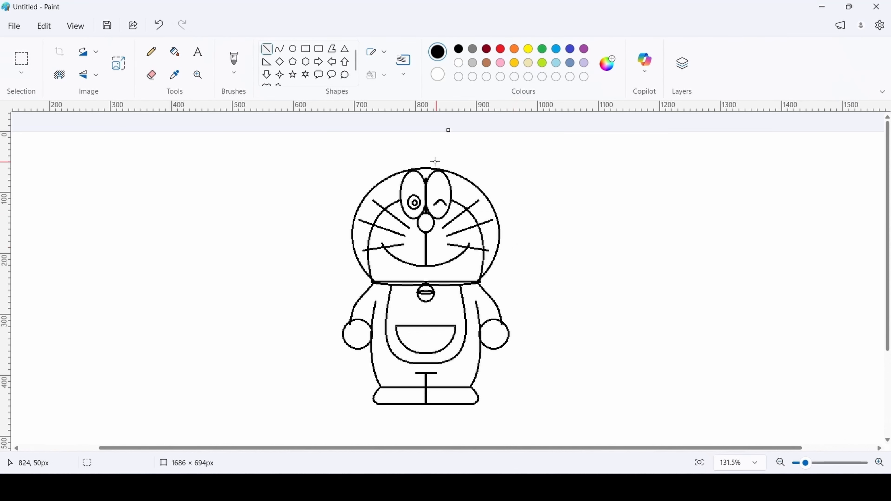
# Step: Fill the head around the face, the arms and the body around the belly with blue
pyautogui.click(180, 54)
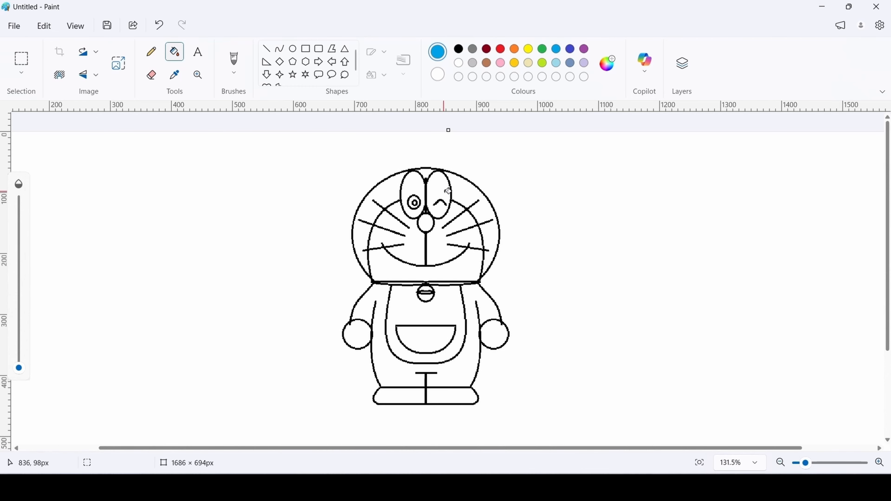
pyautogui.click(462, 193)
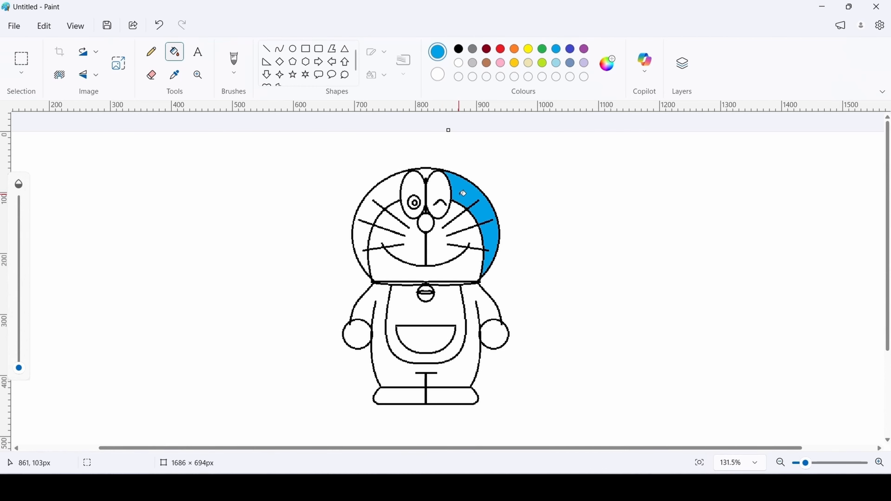
pyautogui.click(431, 173)
pyautogui.click(398, 185)
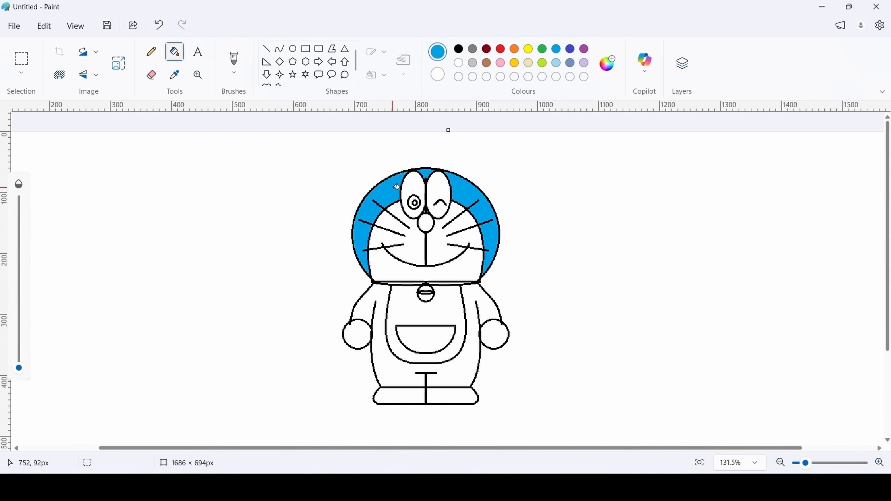
pyautogui.click(370, 305)
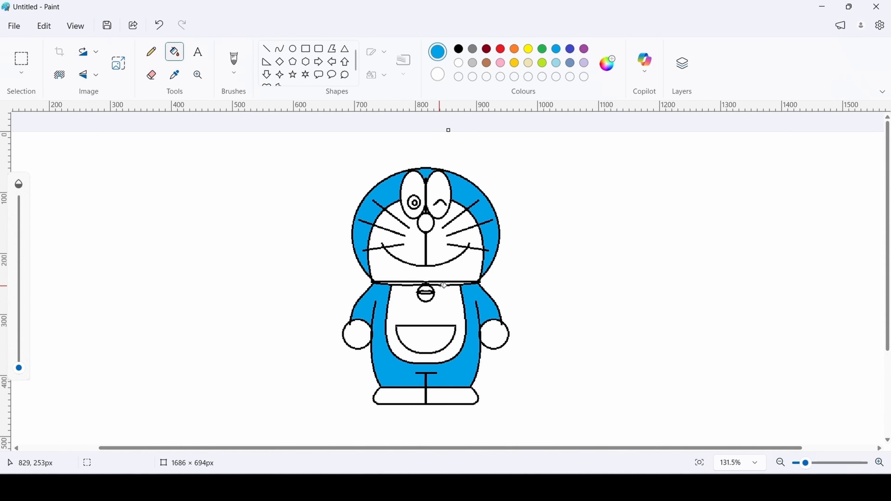
# Step: Fill the left pupil black around its highlight and the nose red, undoing the stray fill
pyautogui.click(459, 50)
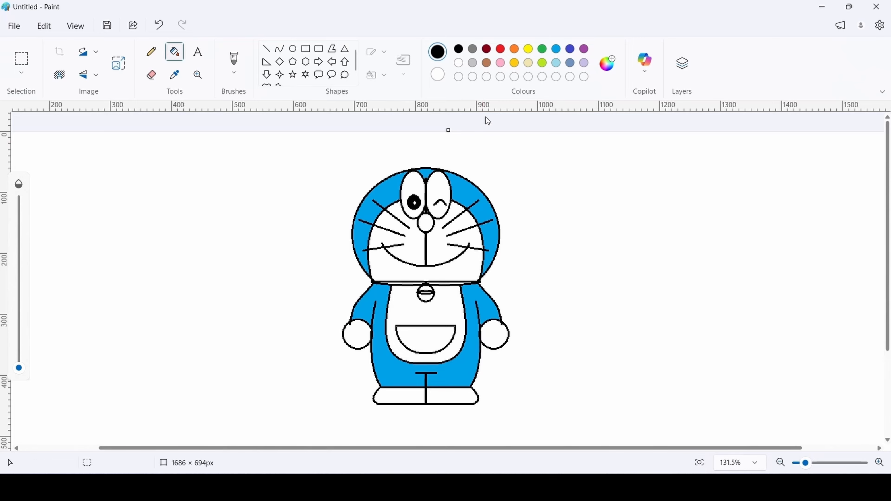
pyautogui.click(501, 52)
pyautogui.click(431, 223)
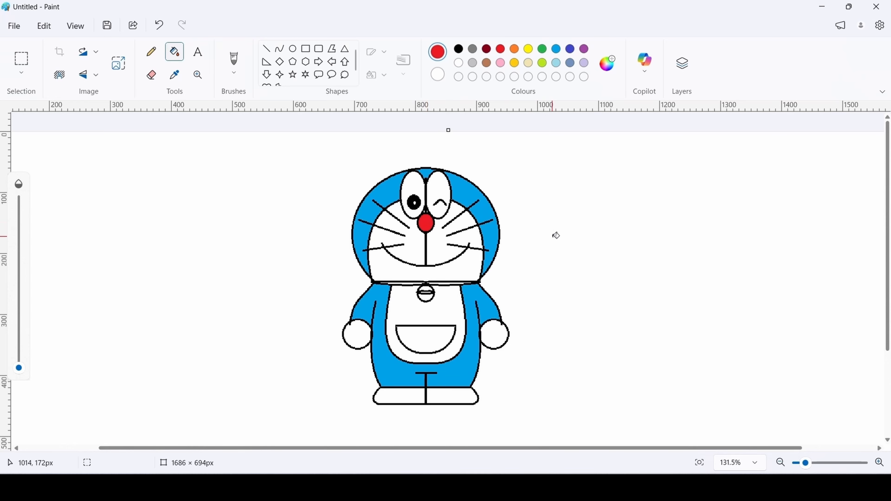
pyautogui.hotkey('ctrl', 'z')
# Step: Draw a tiny black diamond about 2 × 3 px inside the bell, just below its band
pyautogui.click(528, 49)
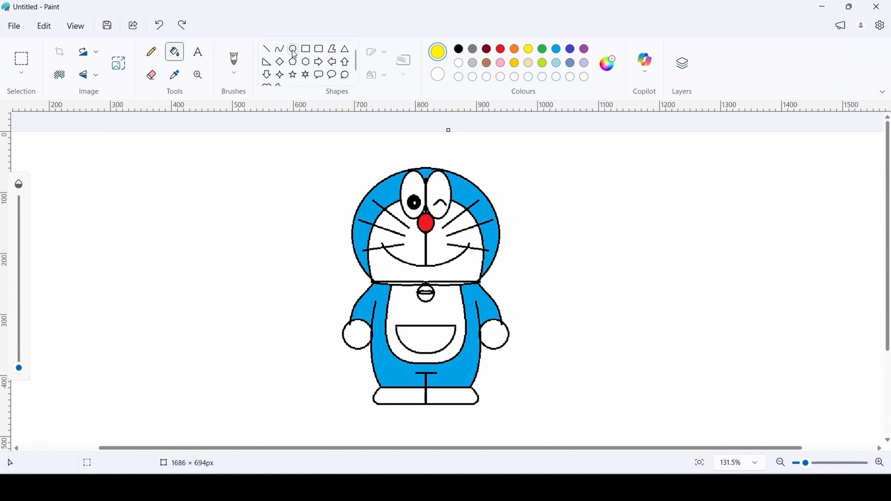
pyautogui.click(280, 62)
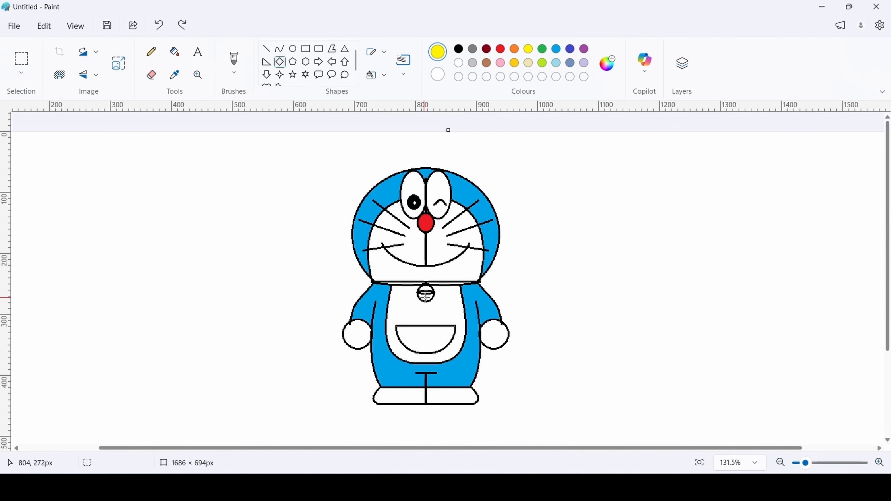
pyautogui.scroll(5, 425, 296)
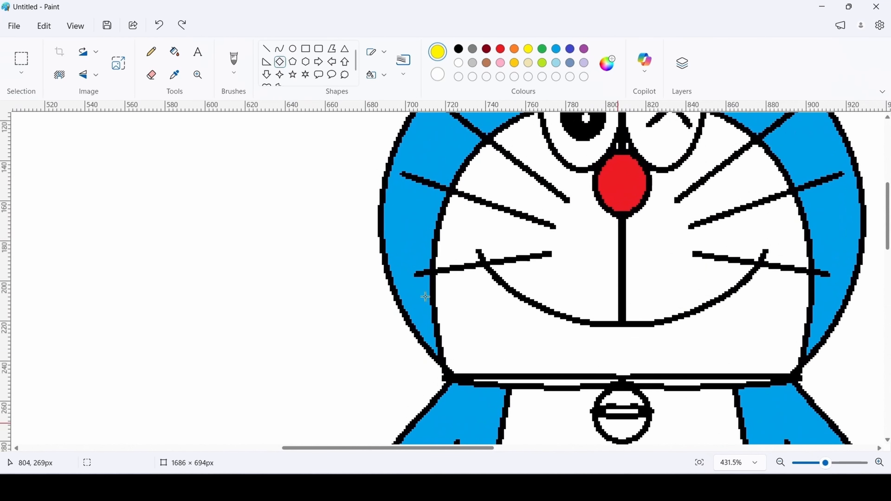
pyautogui.scroll(-3, 355, 268)
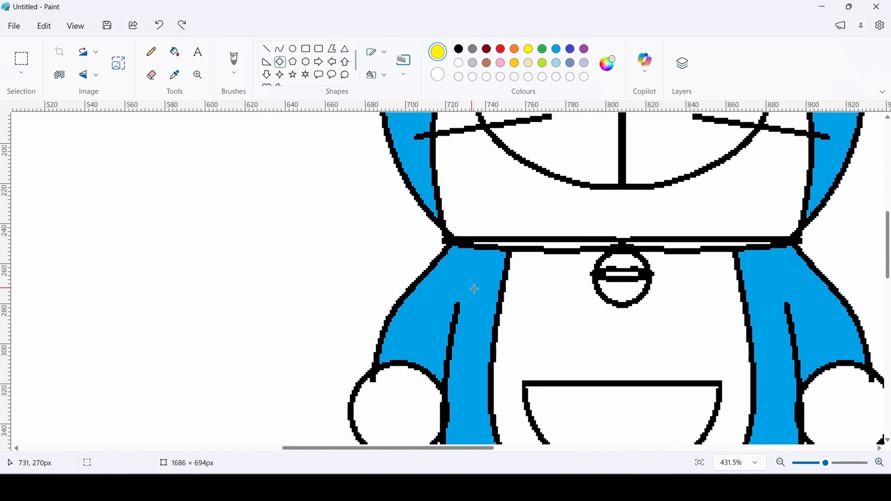
pyautogui.scroll(2, 473, 289)
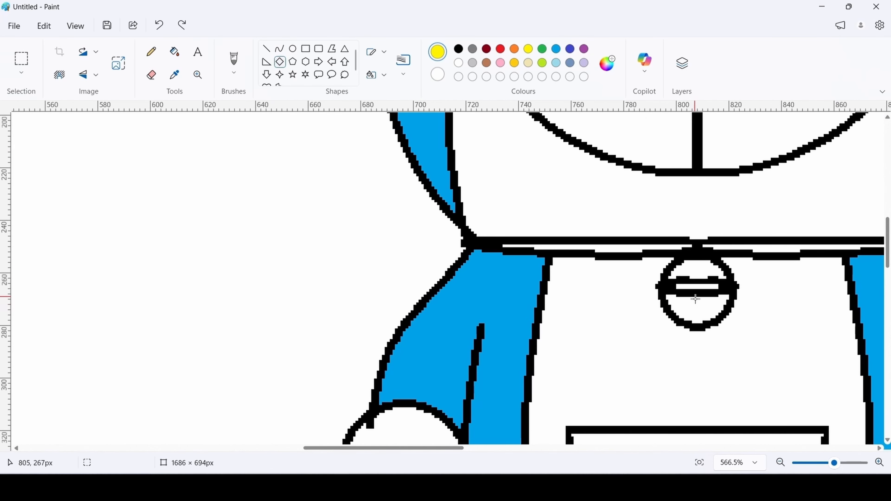
pyautogui.moveTo(695, 298); pyautogui.dragTo(698, 302)
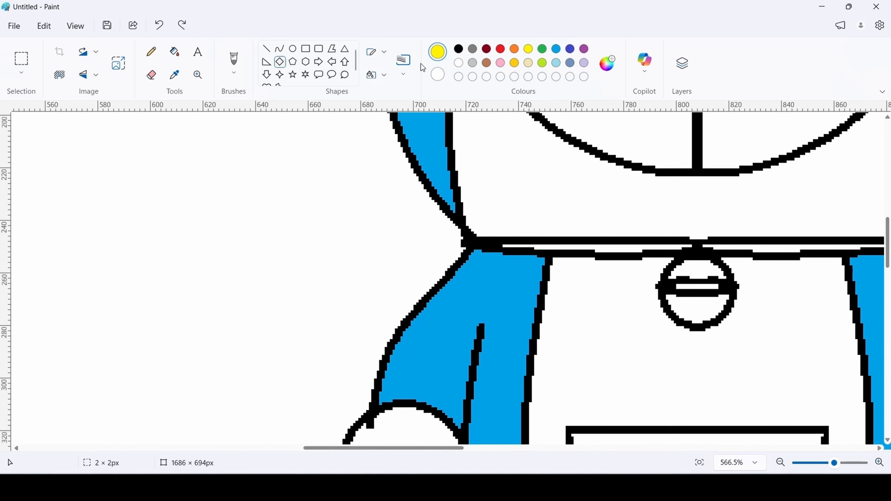
pyautogui.click(458, 50)
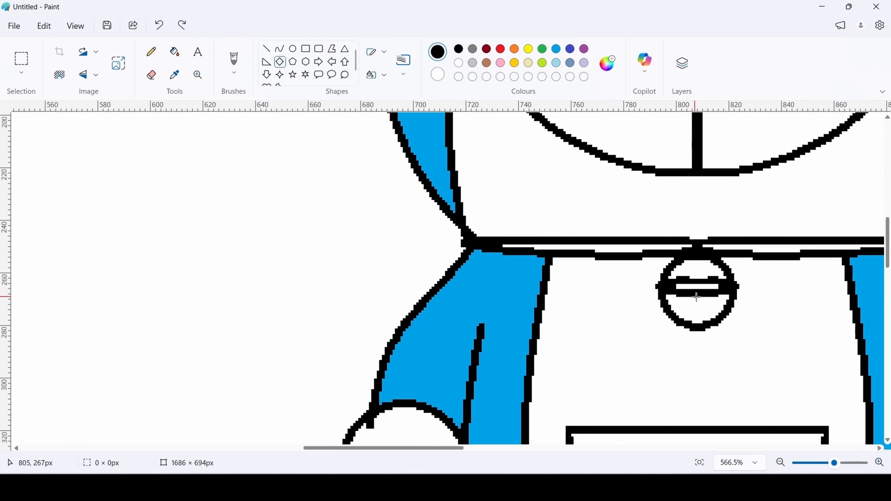
pyautogui.moveTo(696, 297); pyautogui.dragTo(701, 304)
# Step: Draw a vertical black line about 5 px long from the diamond down towards the bell's lower edge
pyautogui.click(267, 49)
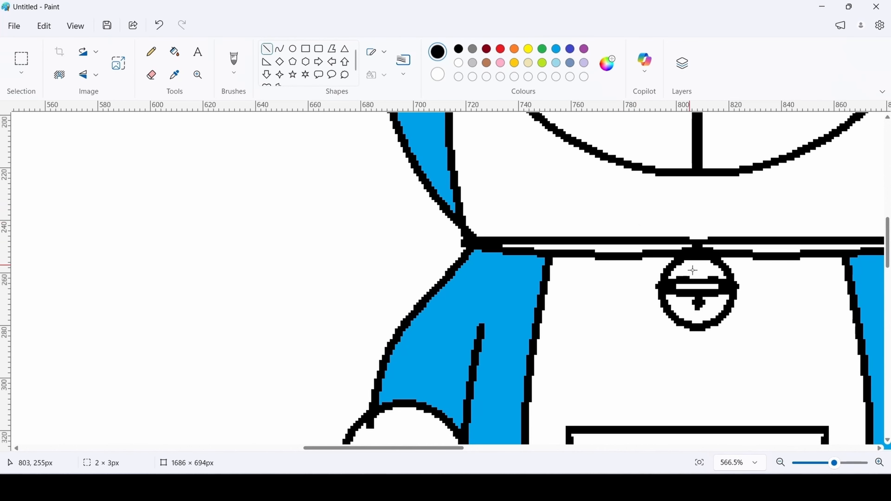
pyautogui.moveTo(698, 310); pyautogui.dragTo(701, 322)
pyautogui.scroll(-5, 655, 304)
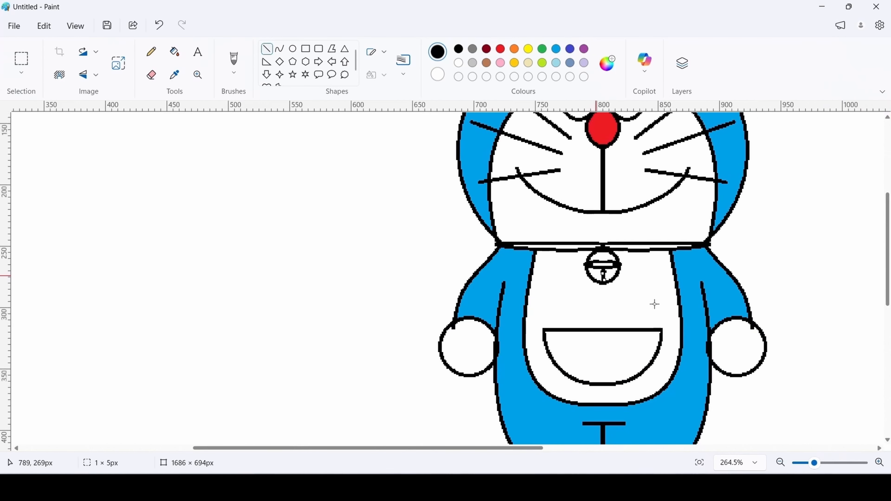
pyautogui.scroll(-4, 655, 304)
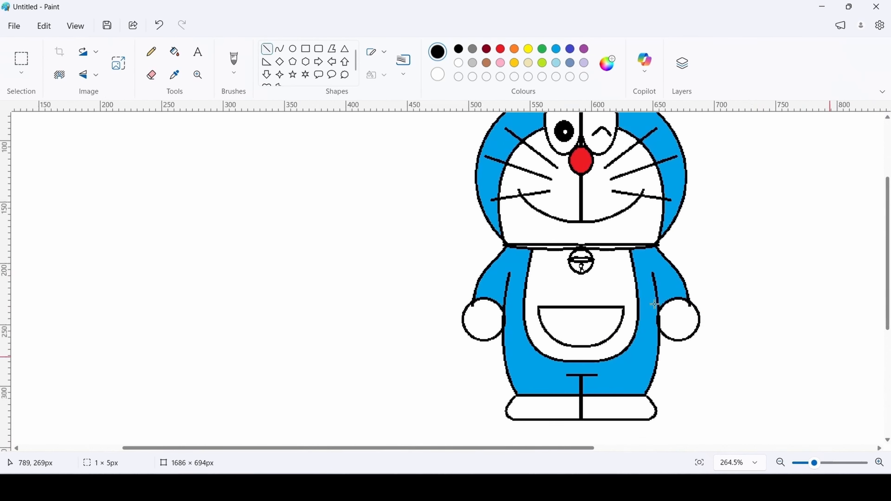
pyautogui.click(767, 241)
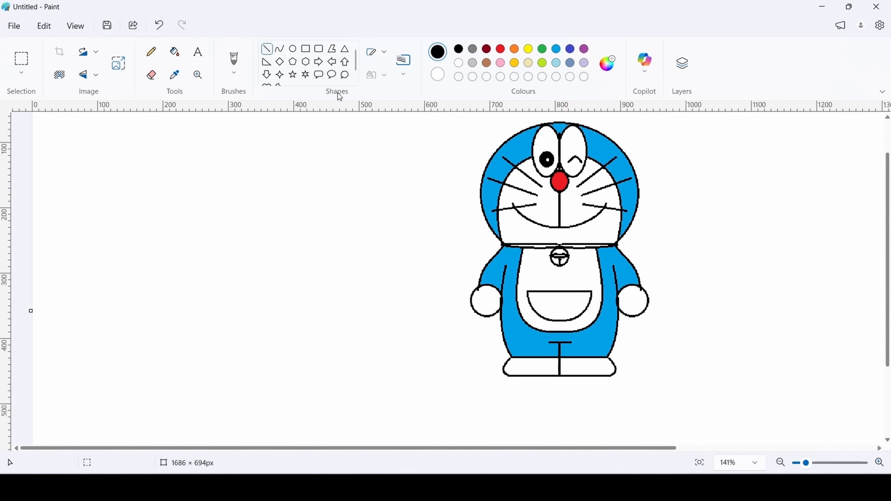
# Step: Fill the bell's upper and lower sections with yellow, undoing the misplaced fill
pyautogui.click(174, 52)
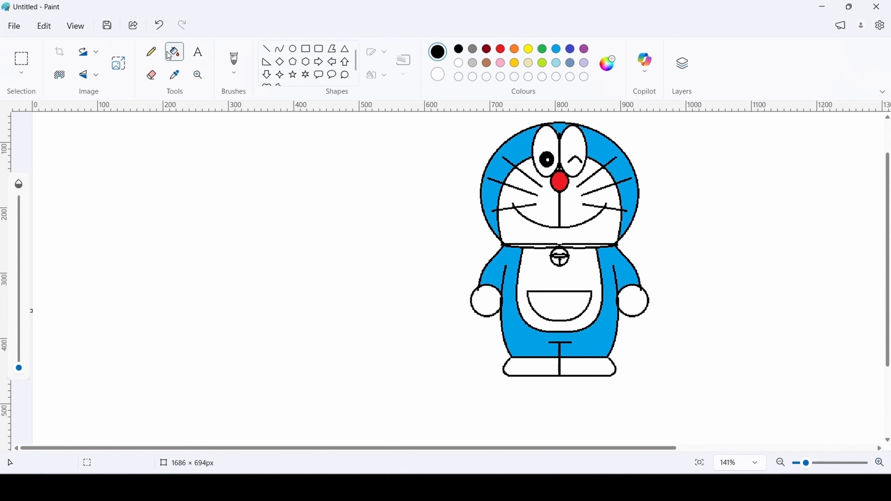
pyautogui.click(531, 52)
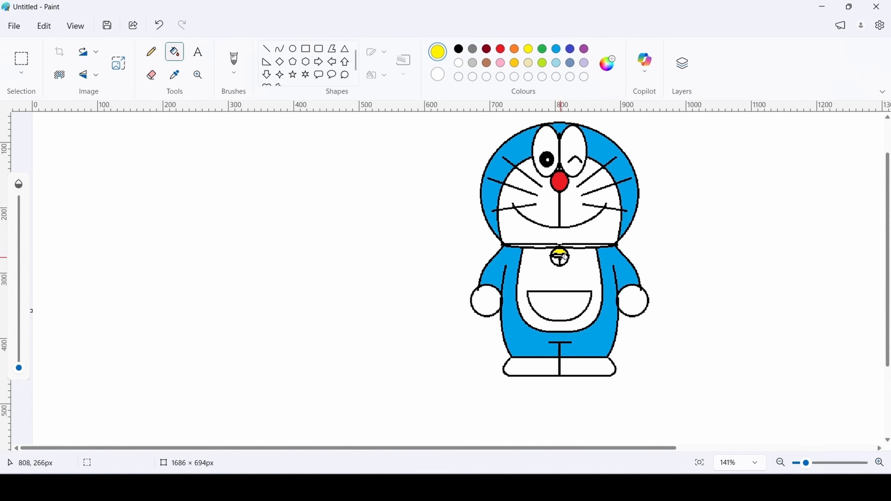
pyautogui.scroll(3, 564, 257)
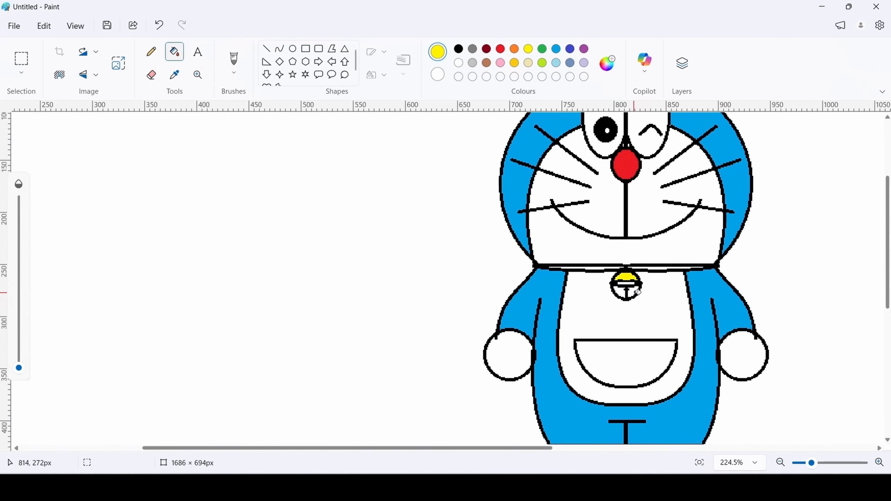
pyautogui.hotkey('ctrl', 'z')
pyautogui.scroll(-3, 623, 293)
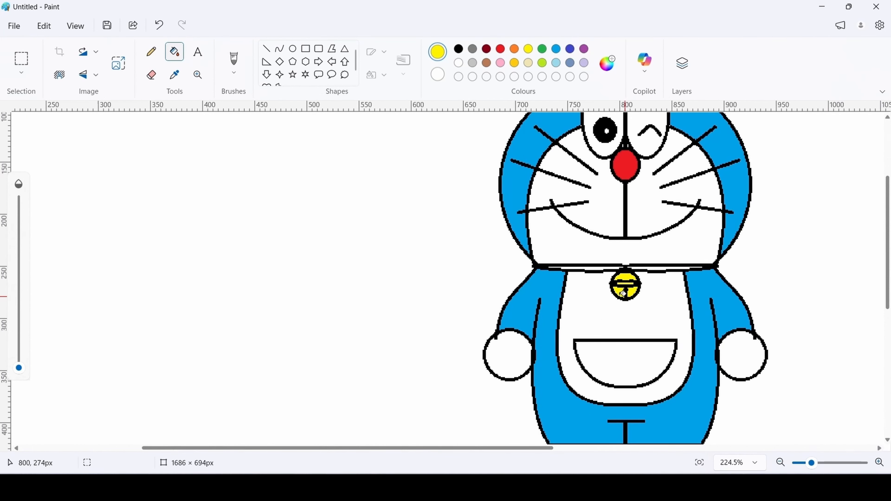